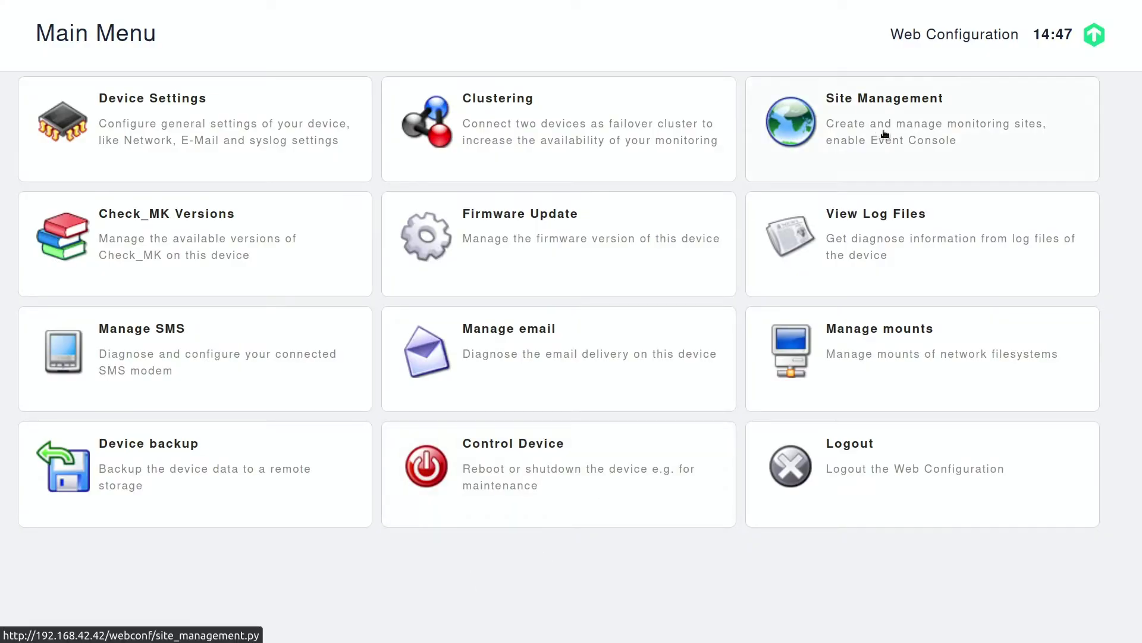
Open the properties of my_site in the site management and enable login via SSH
click(955, 135)
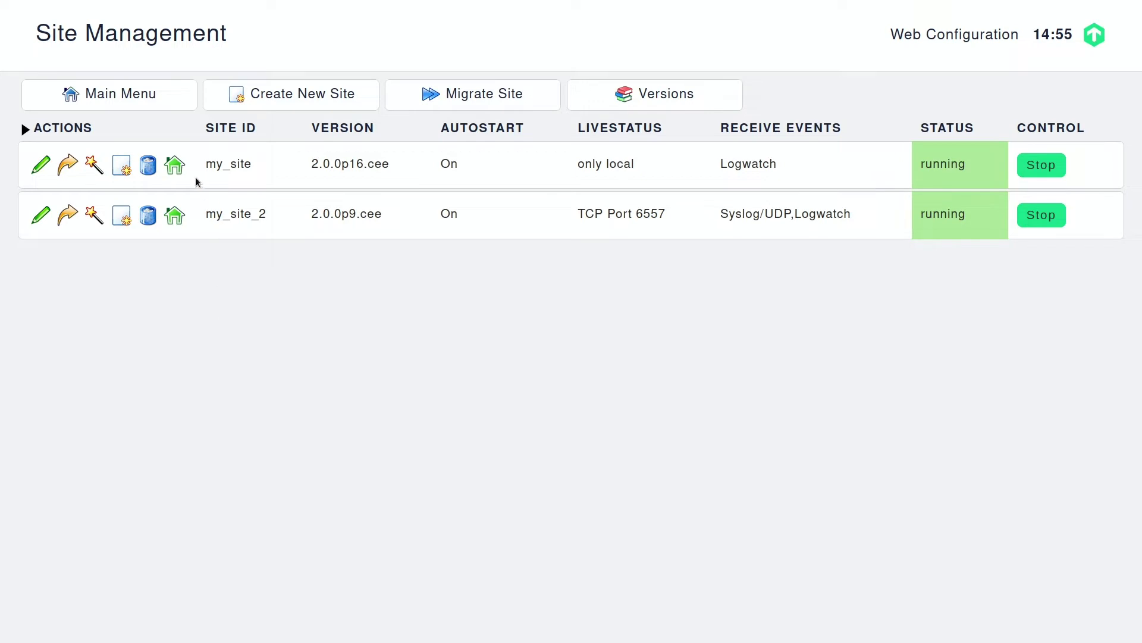
click(39, 167)
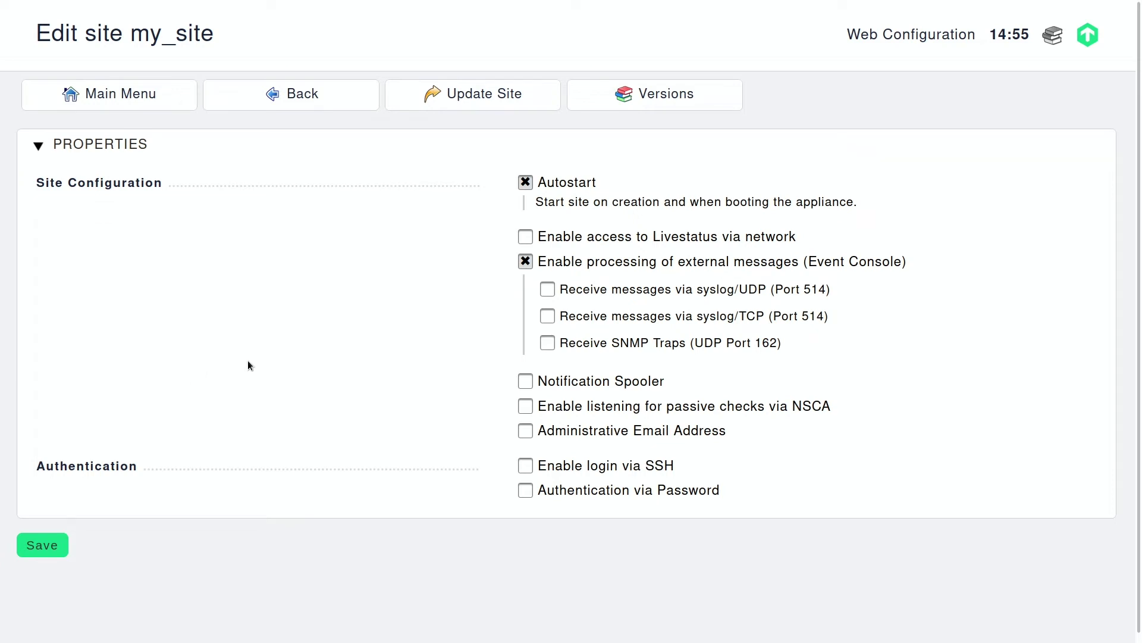
click(526, 466)
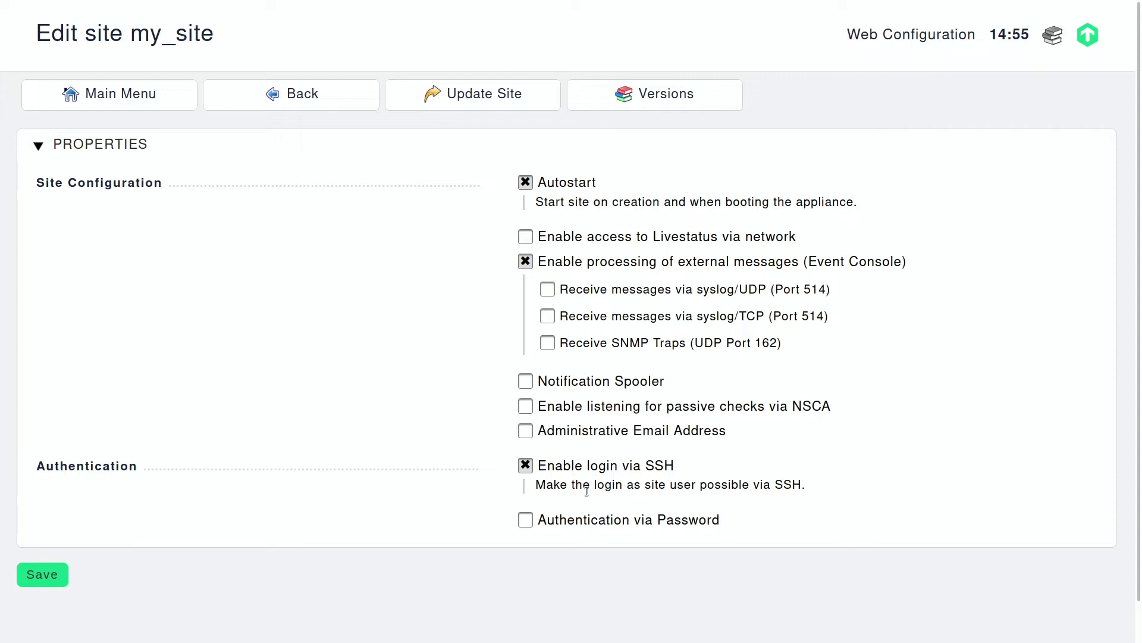
Enable authentication via password for my_site, enter the site password, and save the configuration with a site restart
click(526, 521)
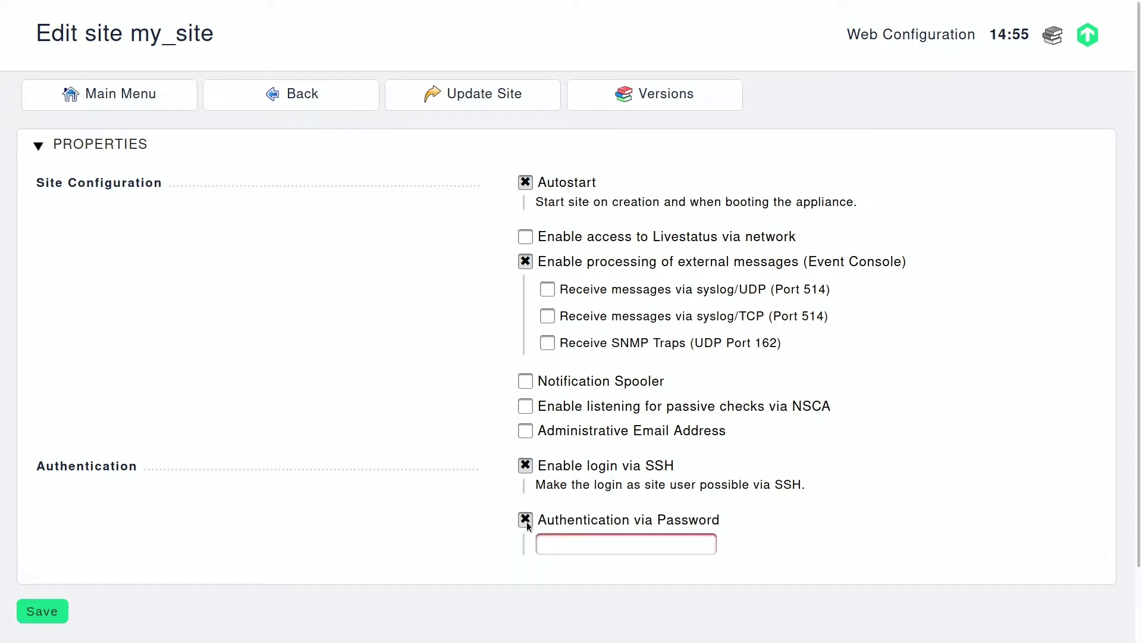
click(577, 539)
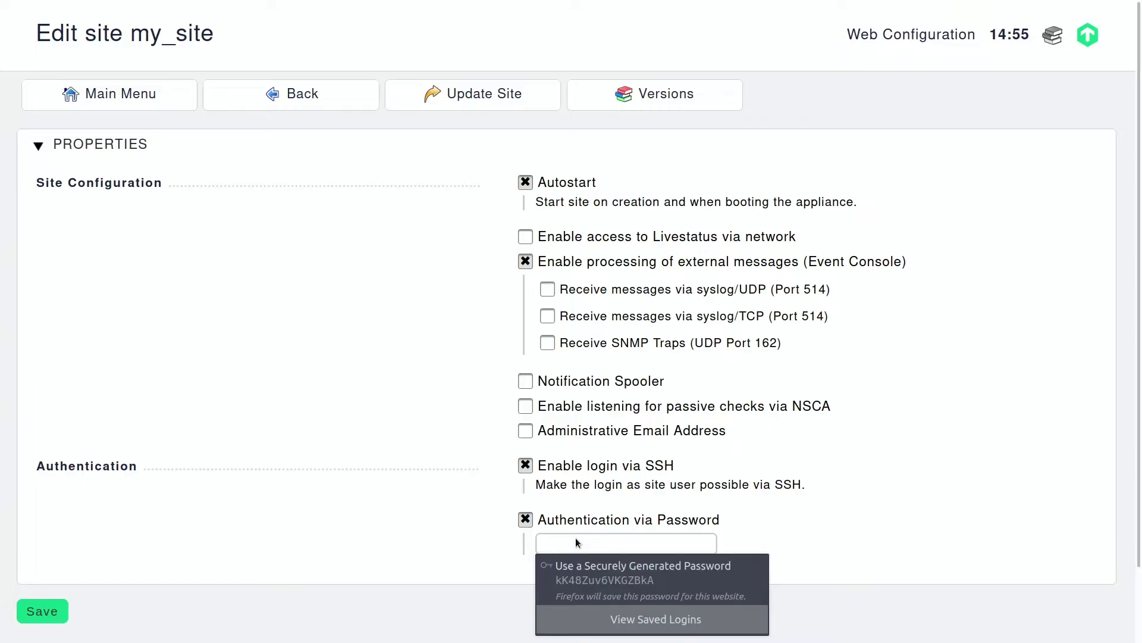
text(•••)
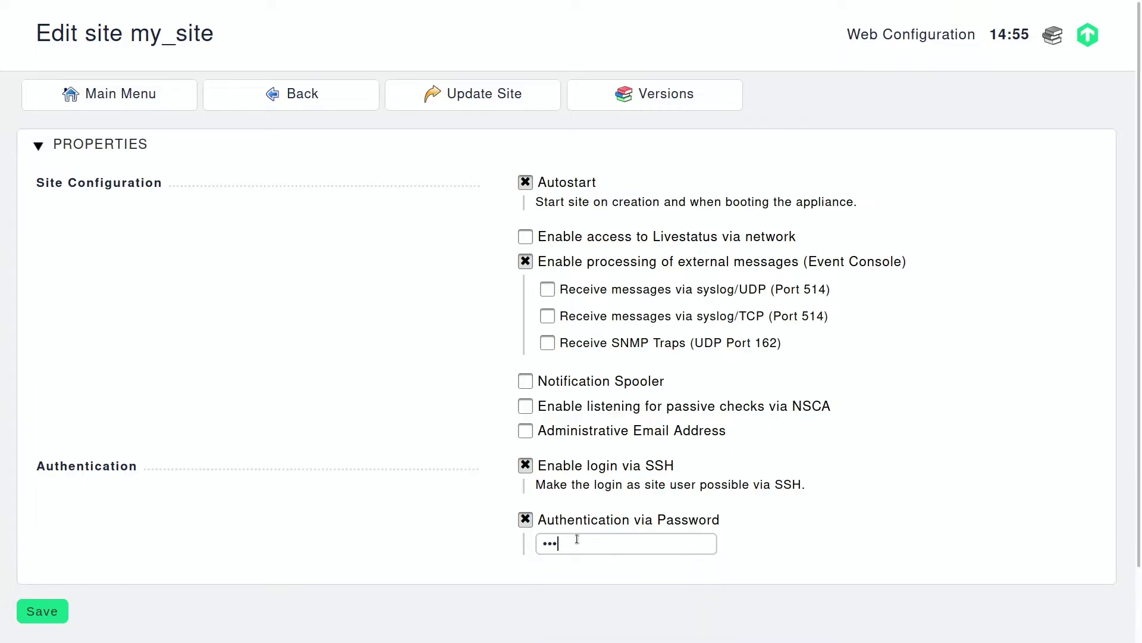
text(•••)
key(BackSpace)
key(BackSpace)
key(BackSpace)
key(BackSpace)
key(BackSpace)
key(BackSpace)
text(••••••)
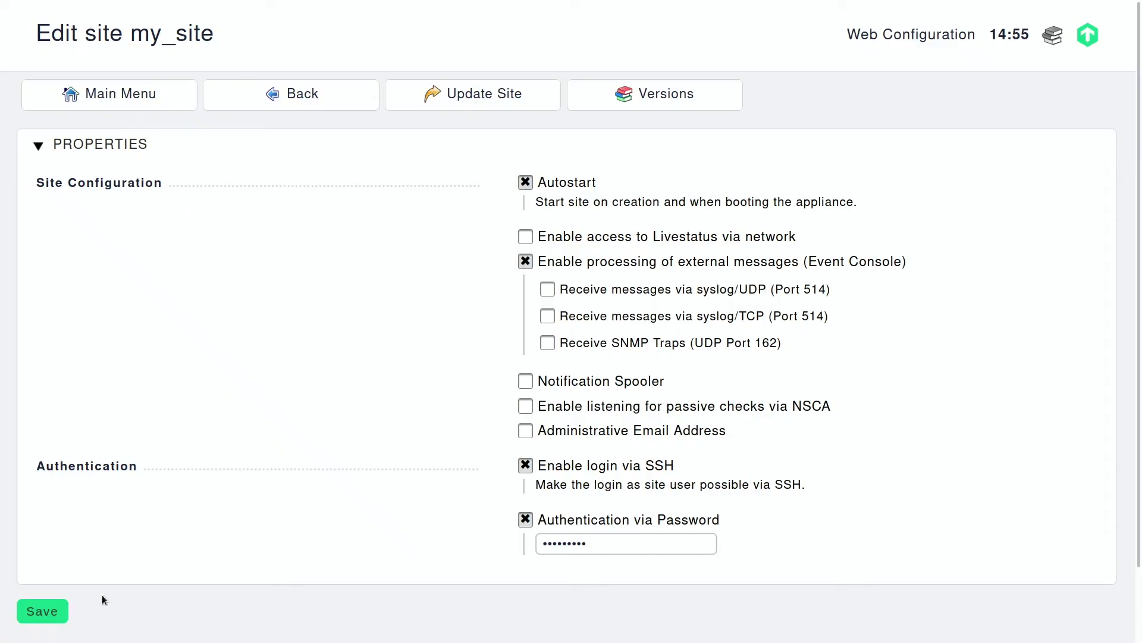
click(47, 611)
click(307, 186)
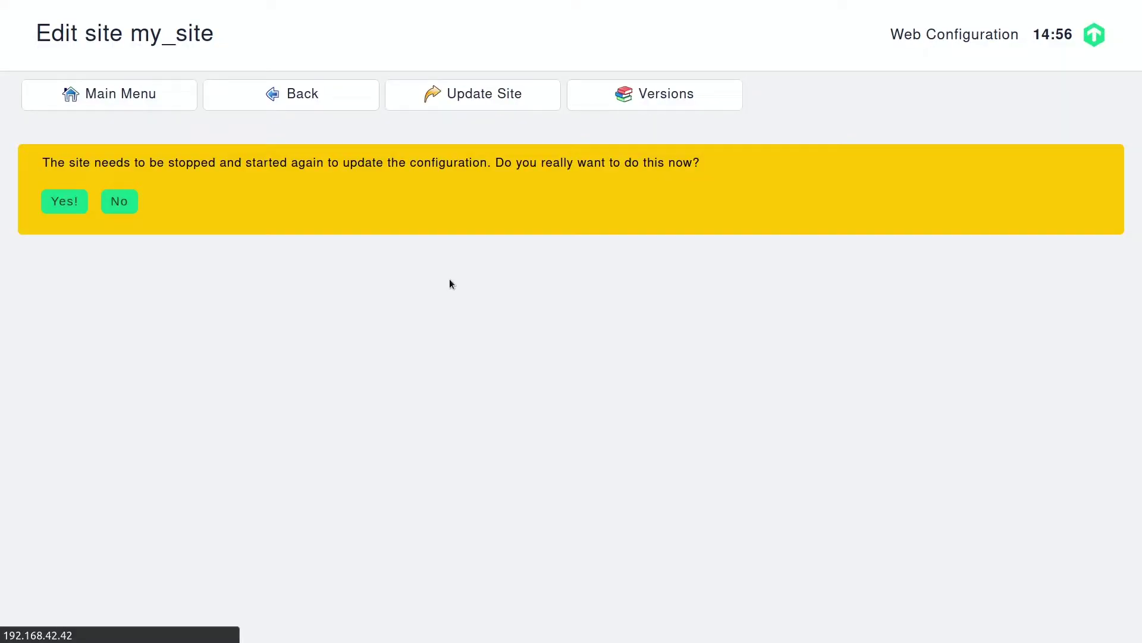
Switch to the terminal and log in over SSH as my_site at 192.168.42.42 with the site password
key(alt+Tab)
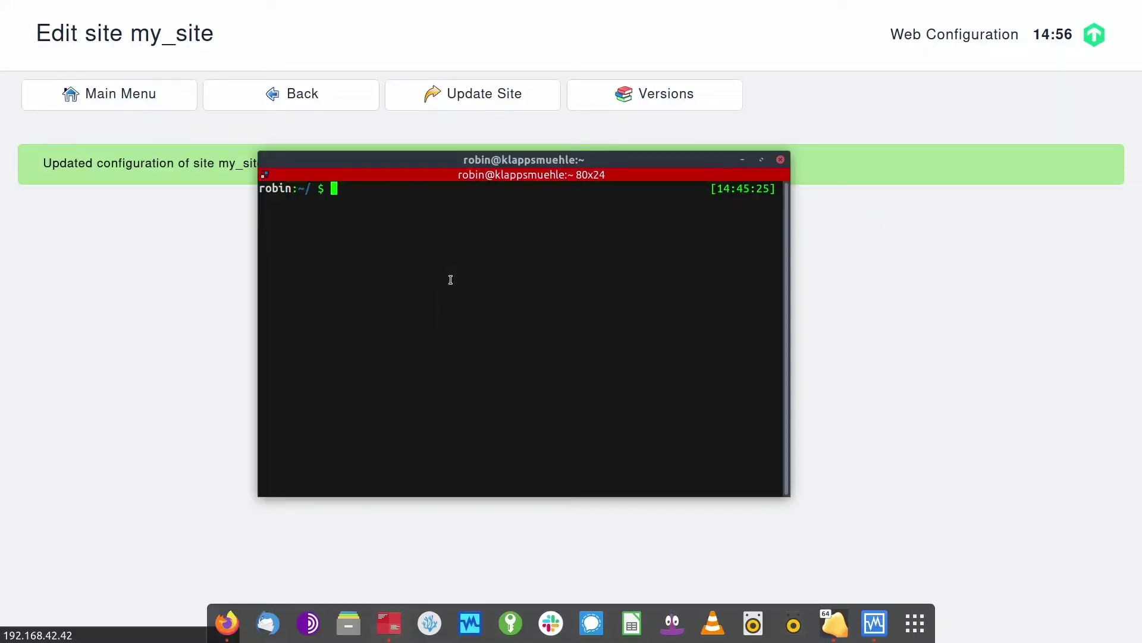
drag(520, 160, 554, 201)
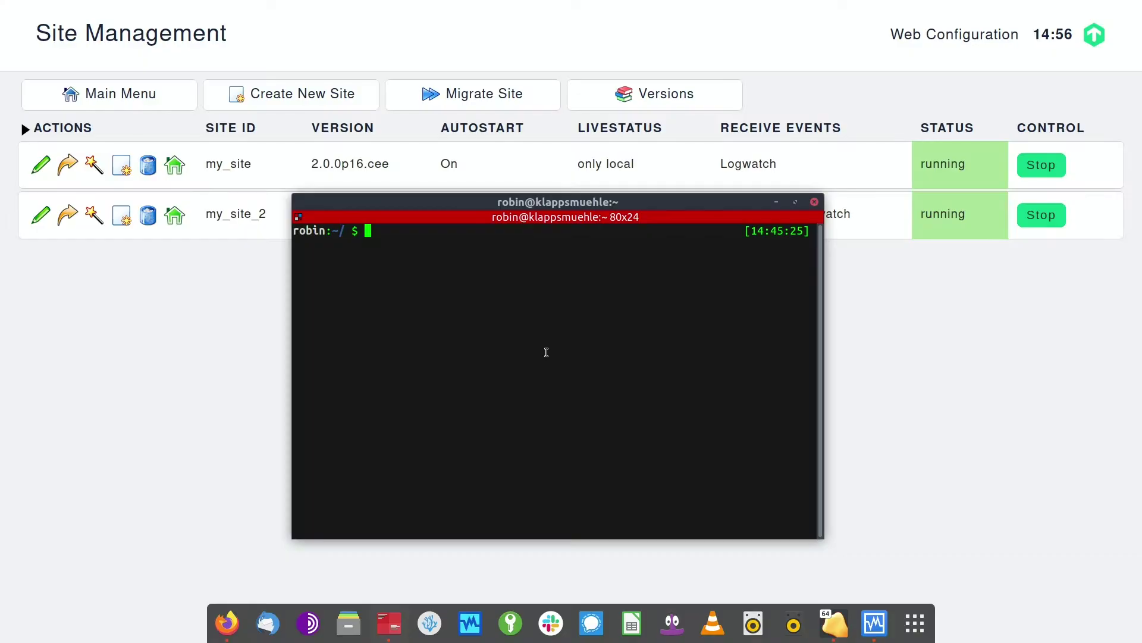
text(ssh my_site@192.168.42.42)
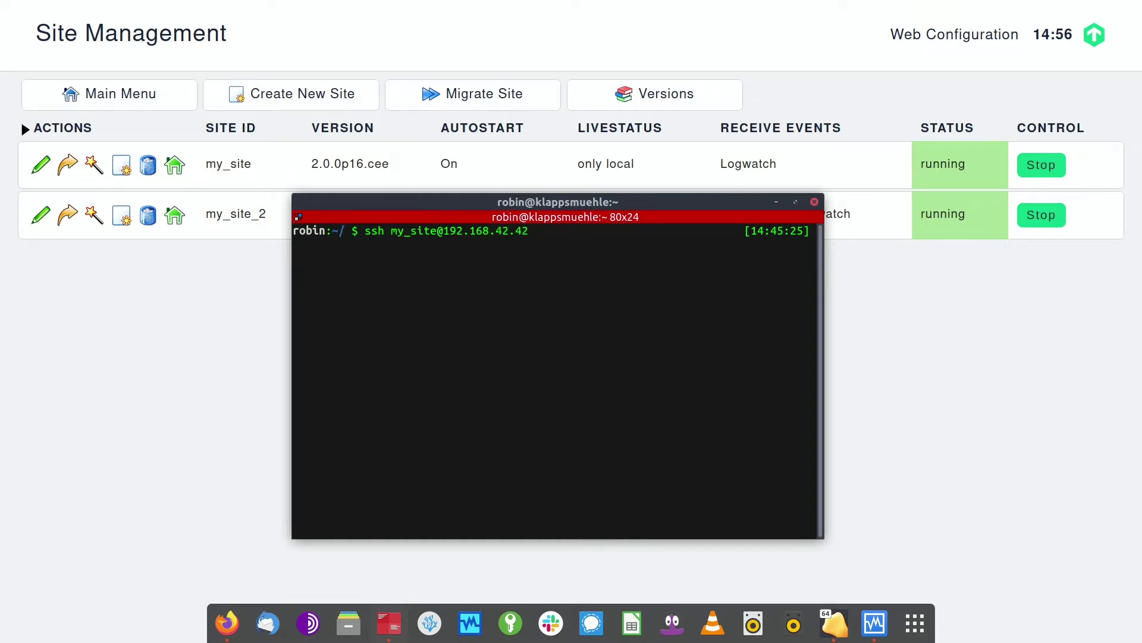
key(Return)
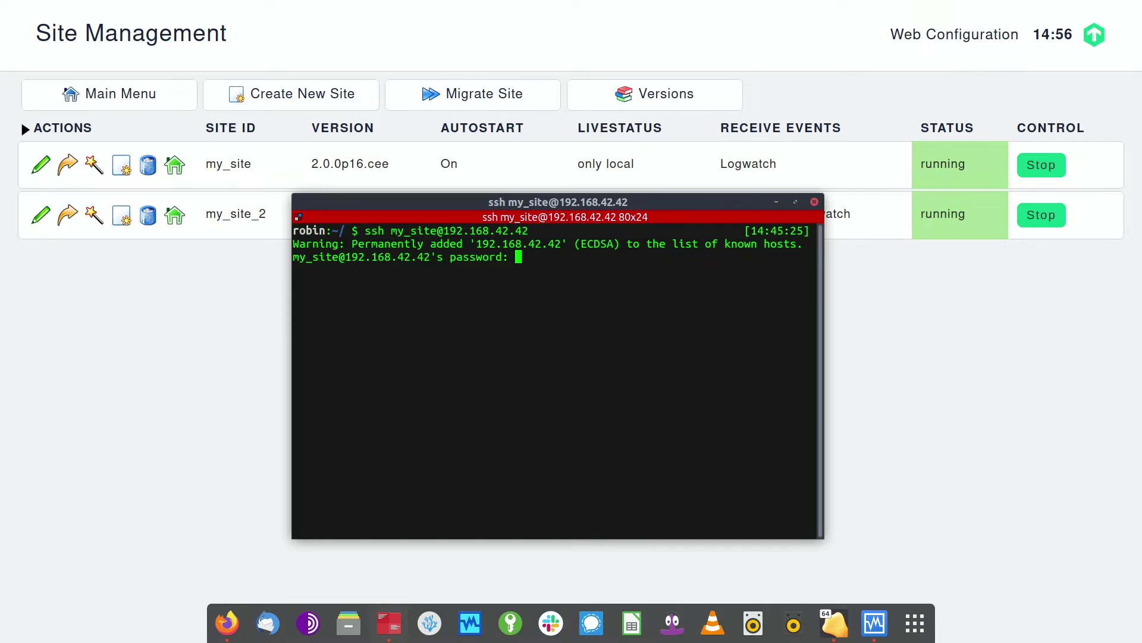
key(Return)
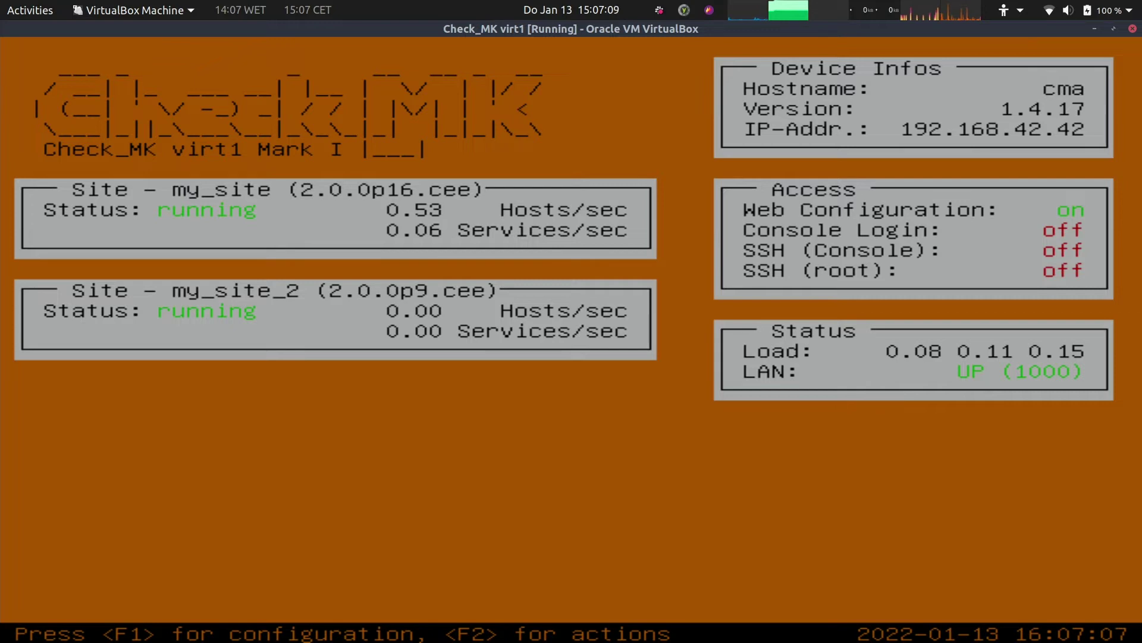
Enable root access via SSH in the appliance's basic configuration, set the root login password, and return to the status screen
key(F1)
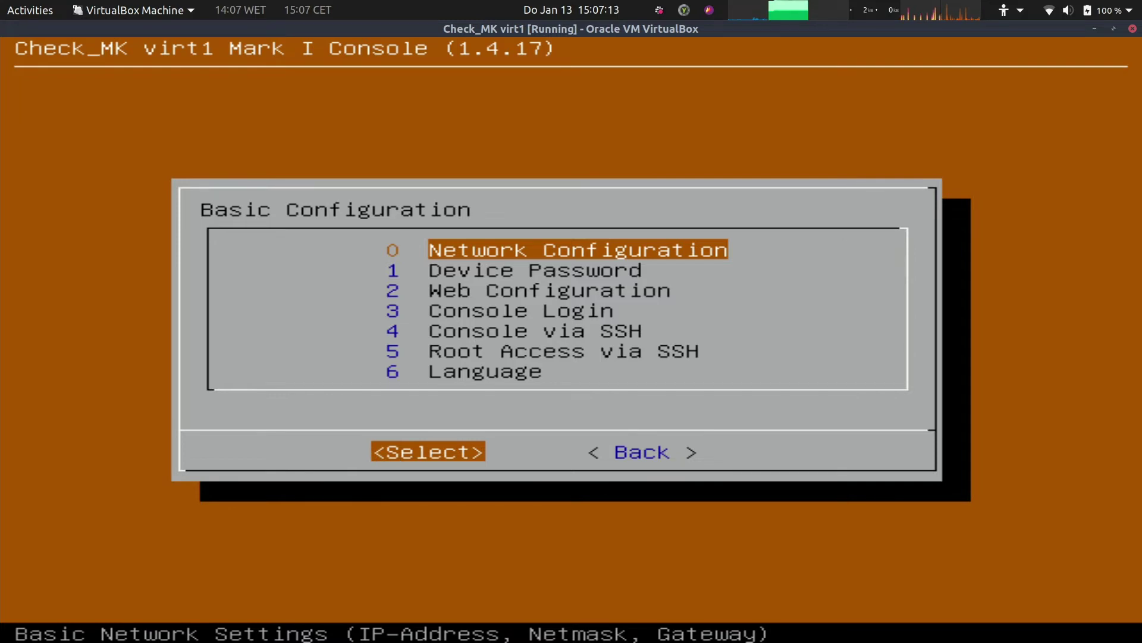
key(Down)
key(Down)
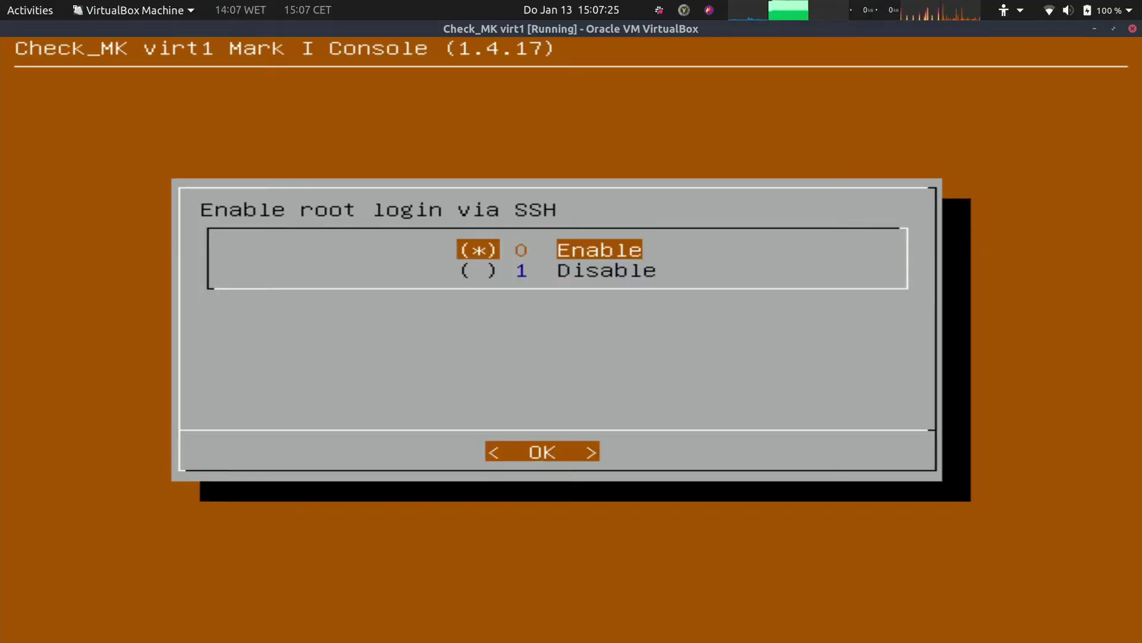
key(Return)
text(****)
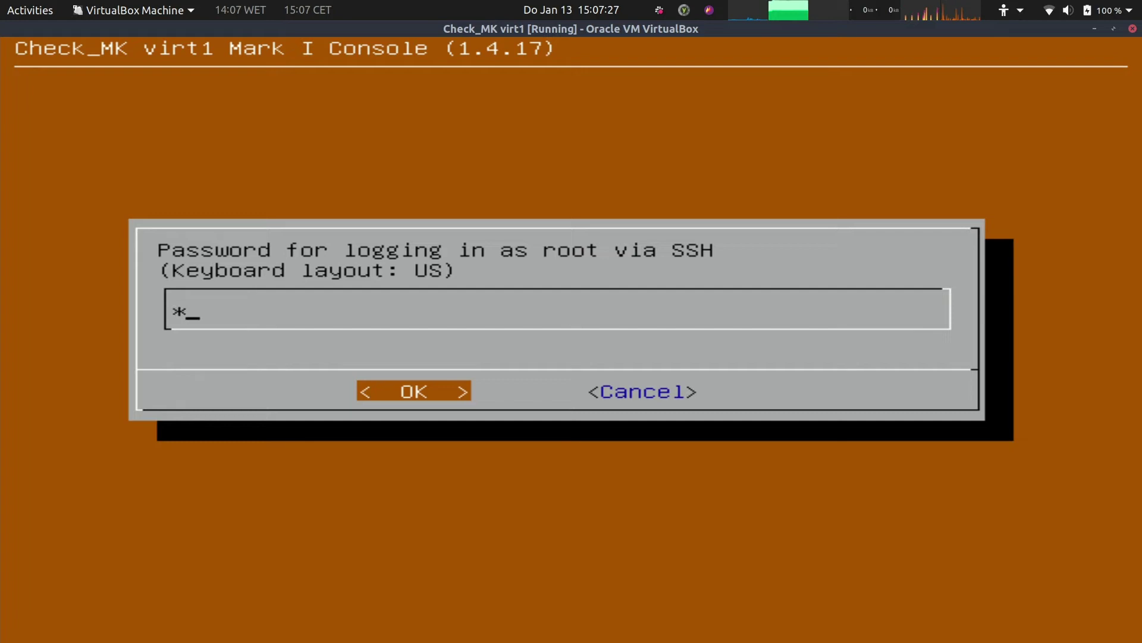
text(******)
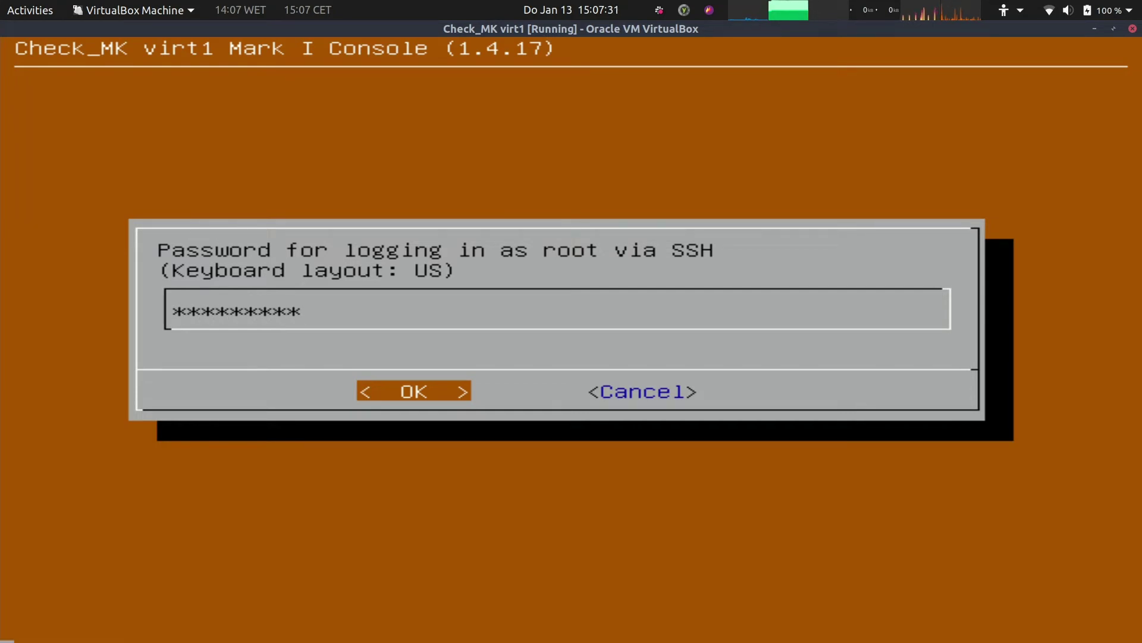
key(Return)
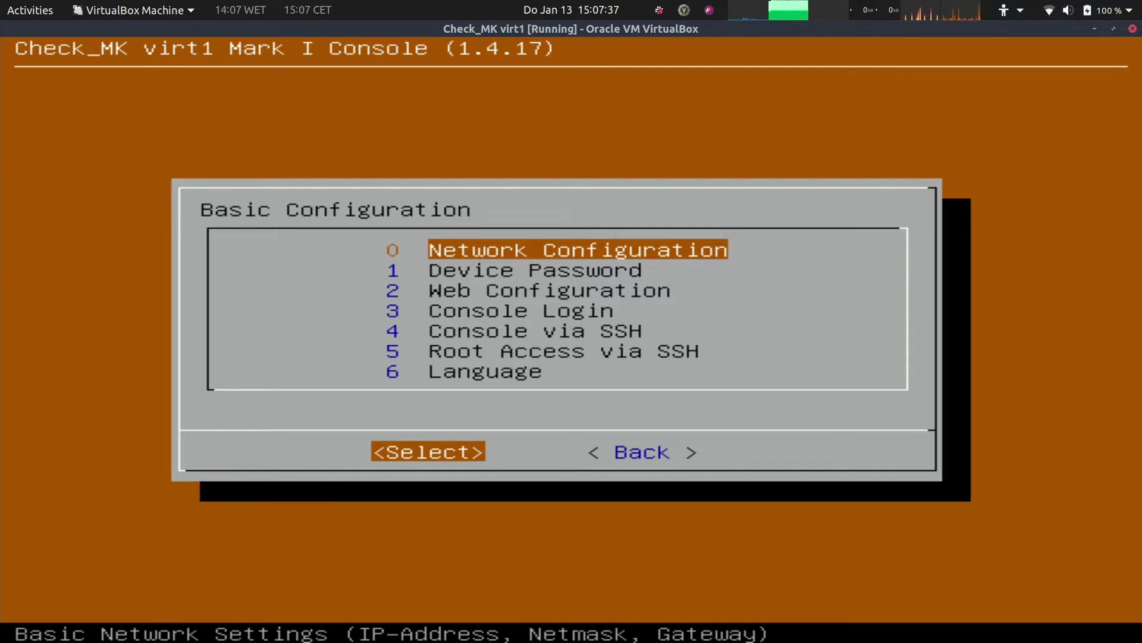
key(Escape)
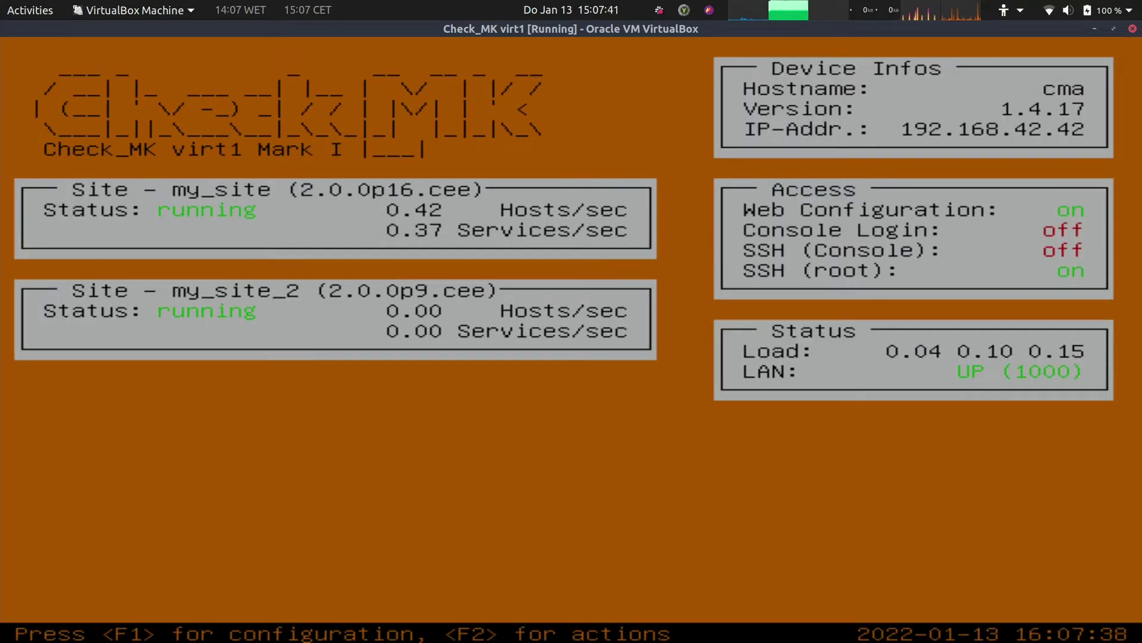
Switch to the Terminator terminal, maximize its window and enlarge the text by six increments
key(alt+Tab)
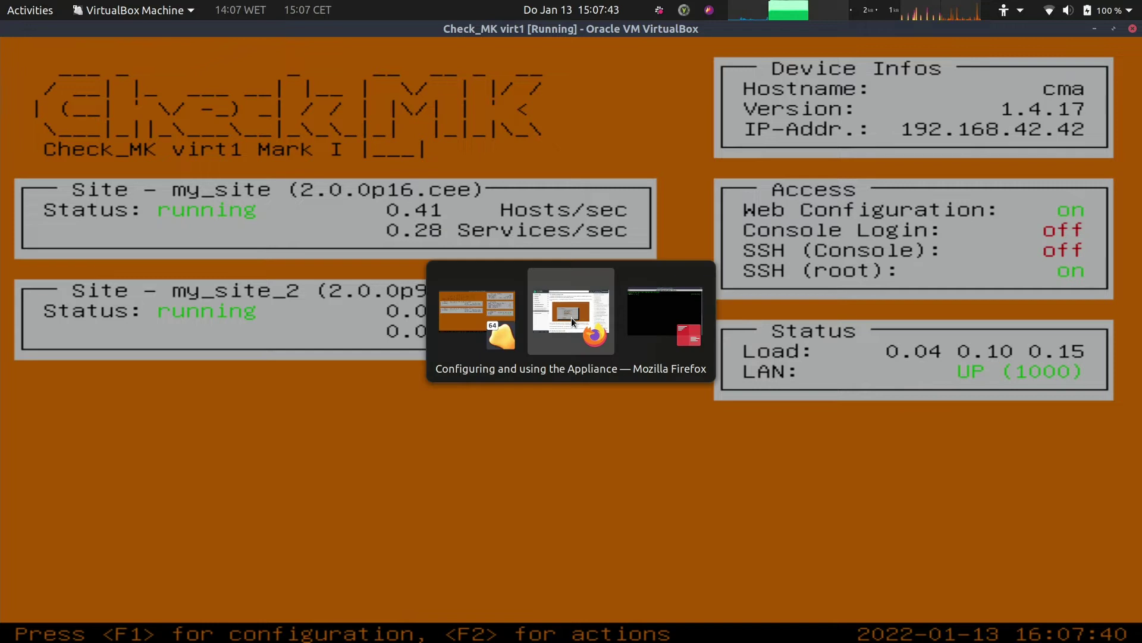
key(alt+Tab)
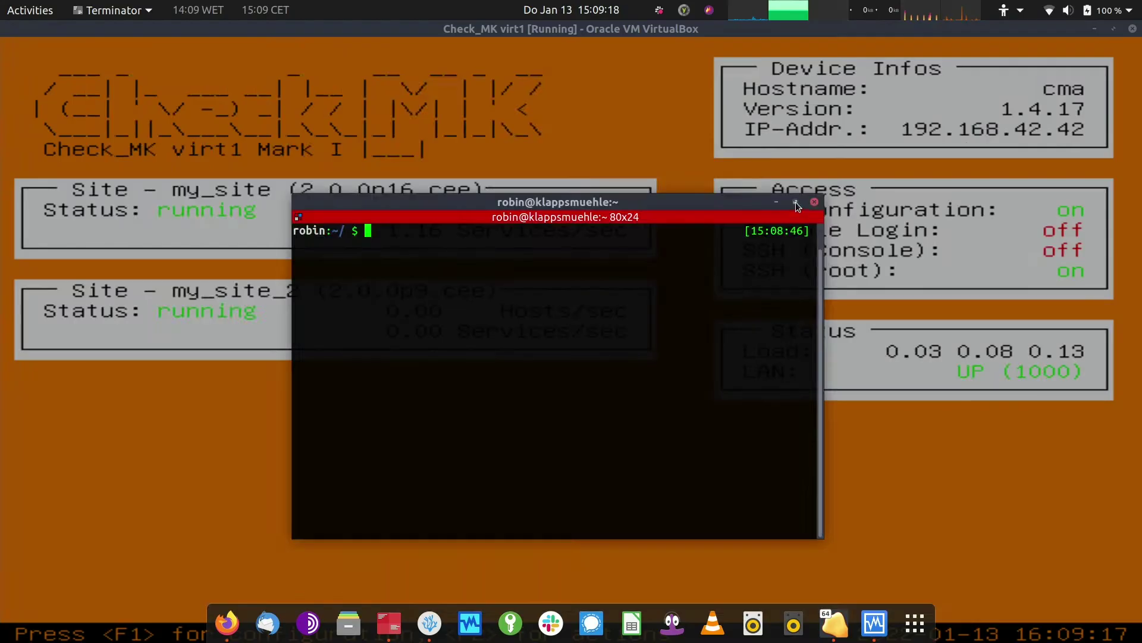
click(795, 202)
key(ctrl+plus)
key(ctrl+plus)
key(ctrl+plus)
key(ctrl+plus)
key(ctrl+plus)
key(ctrl+plus)
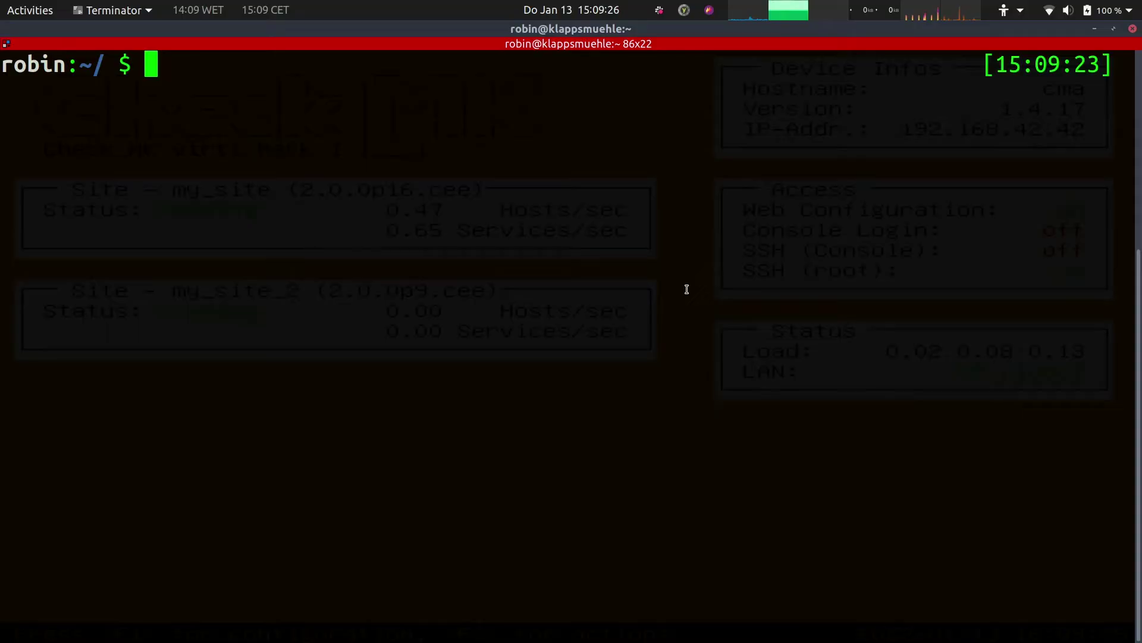
Log in over SSH as root at 192.168.42.42 with the root password
text(ssh ro)
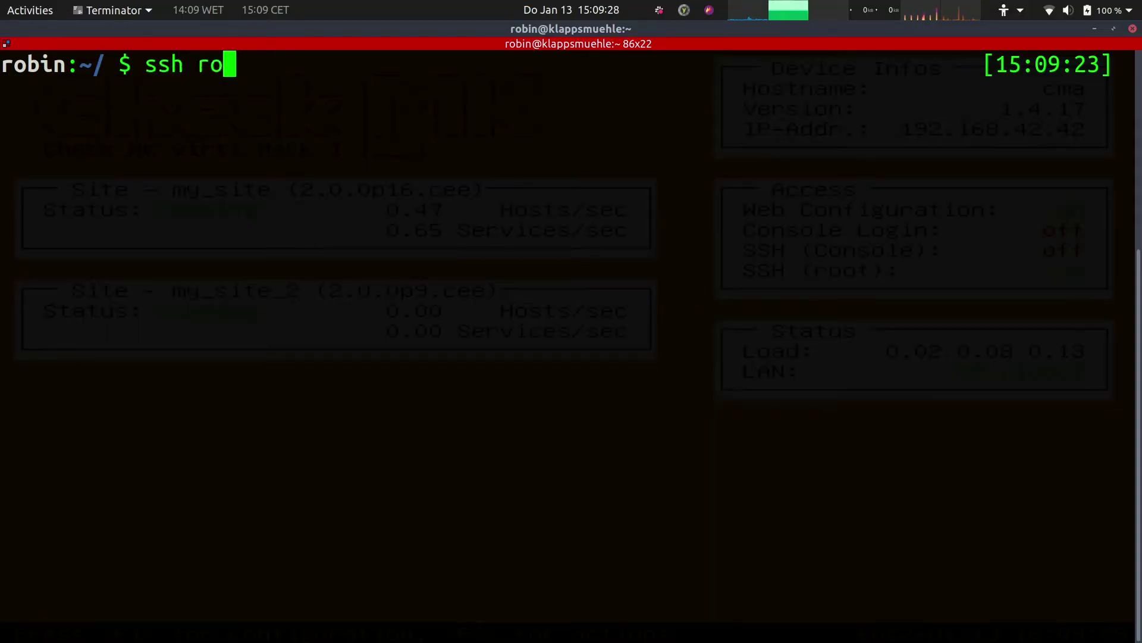
text(ot@192.168.42.42)
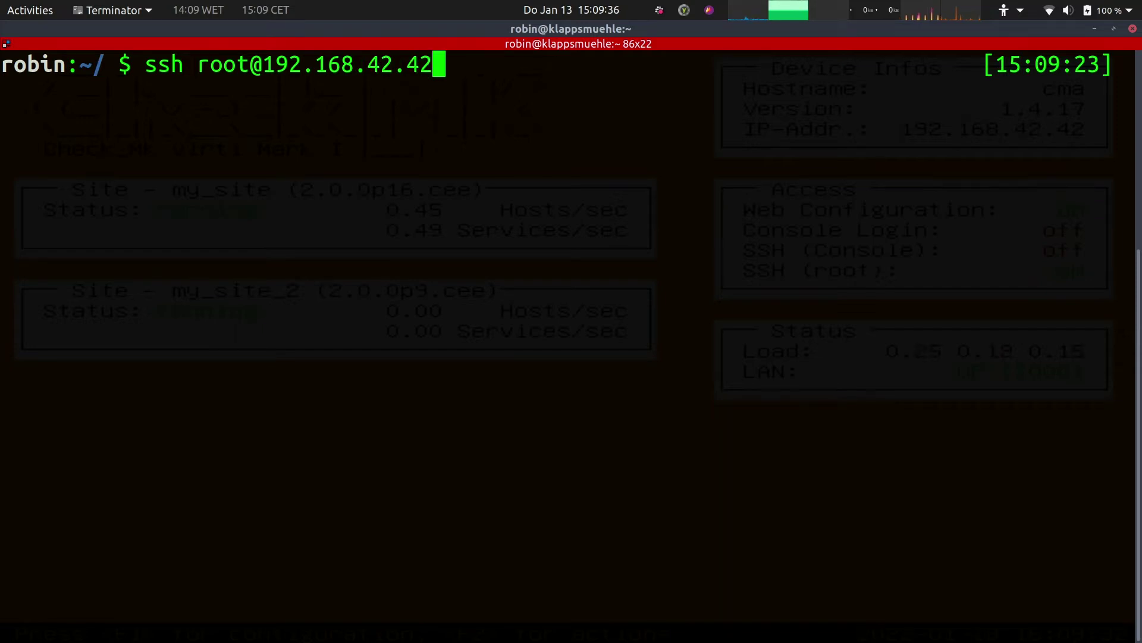
key(Return)
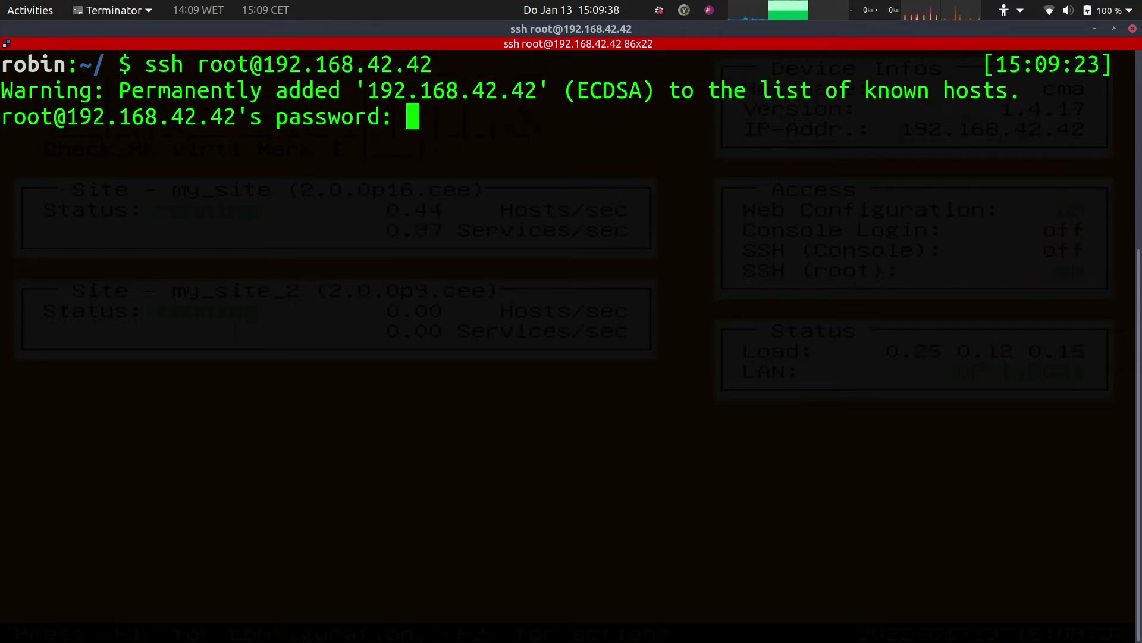
key(Return)
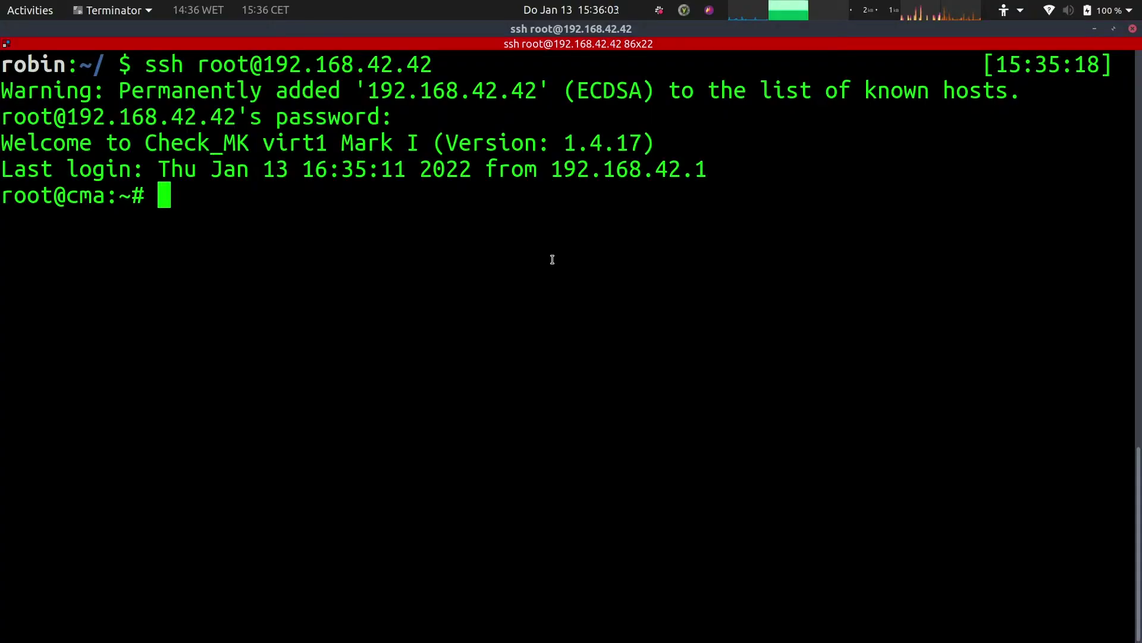
List the contents of the /ro and /rw directories on the appliance
text(ls /)
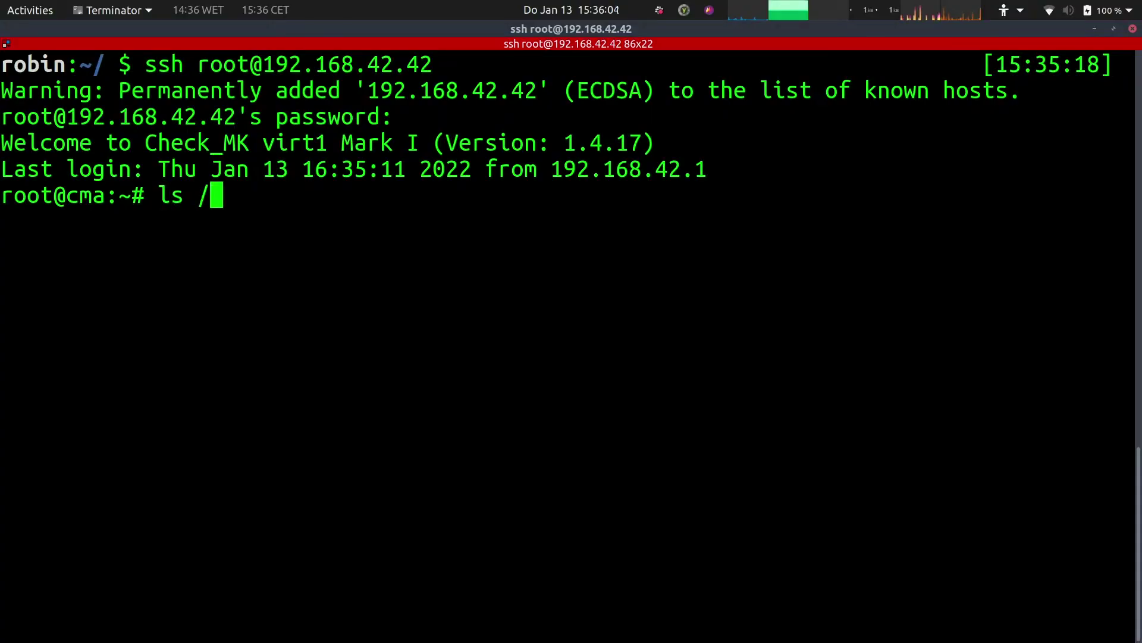
text(ro)
key(Return)
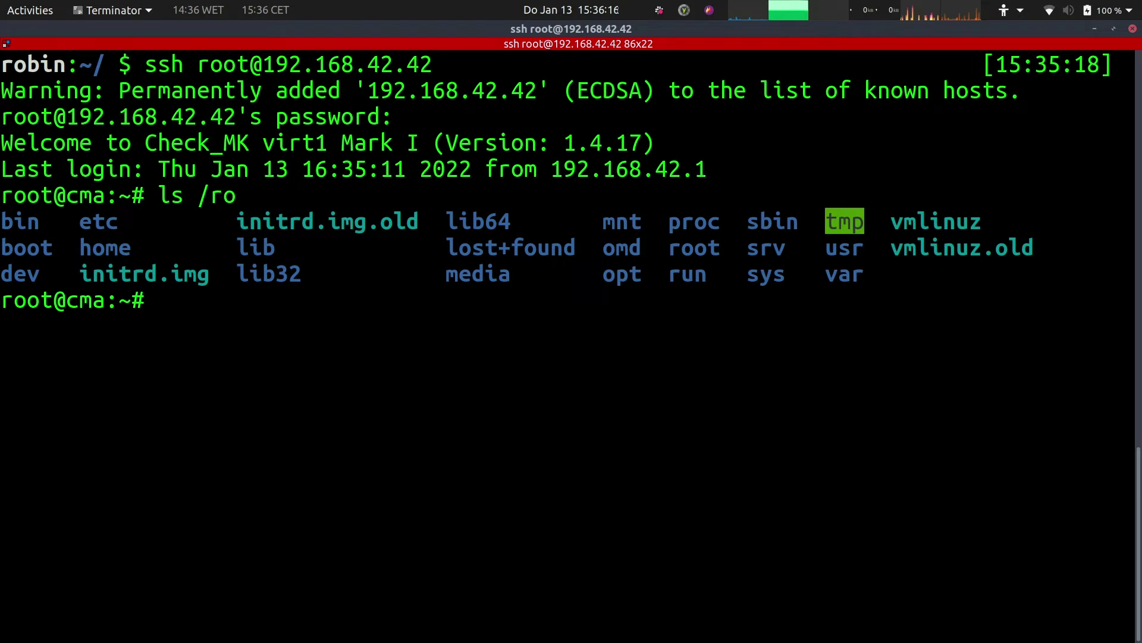
text(ls /rw)
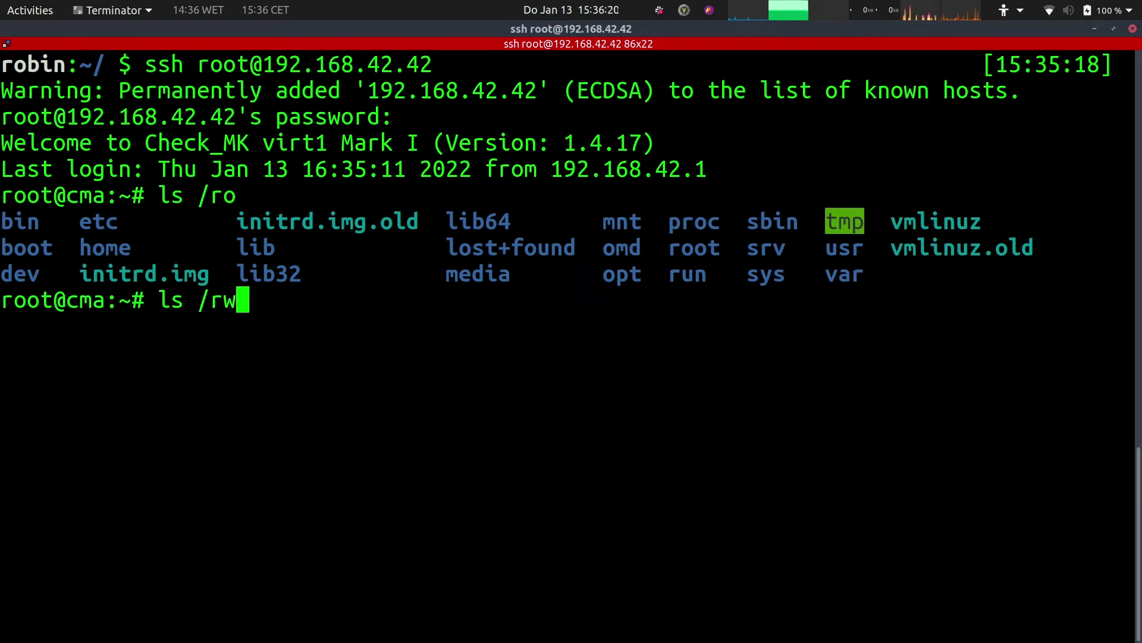
key(Return)
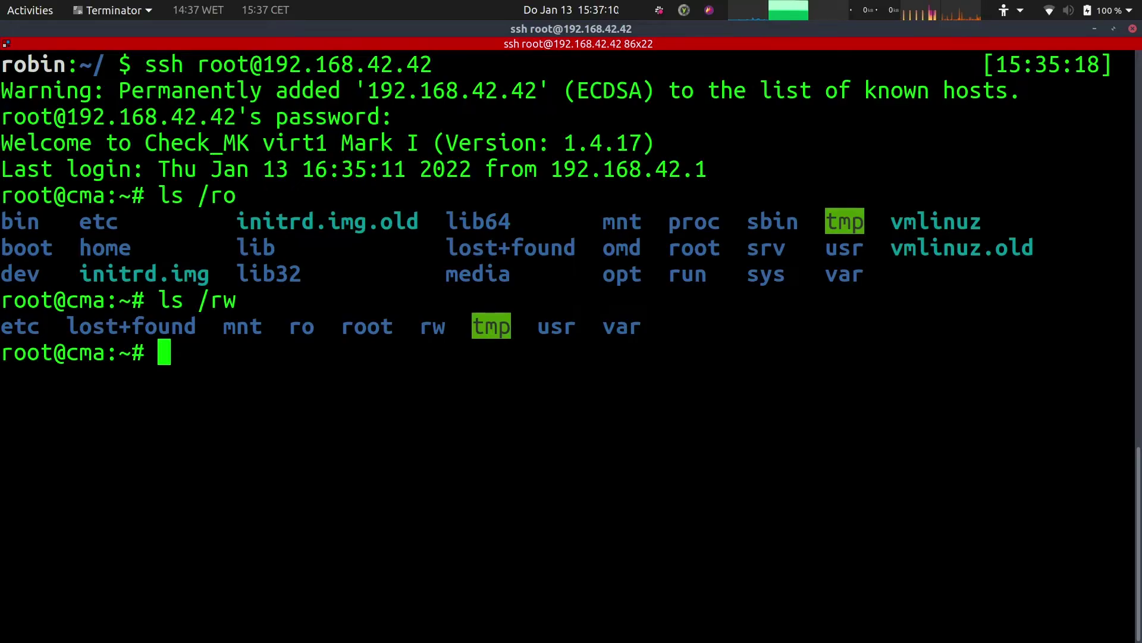
Create an empty file named hello in the /etc directory with touch
text(tou)
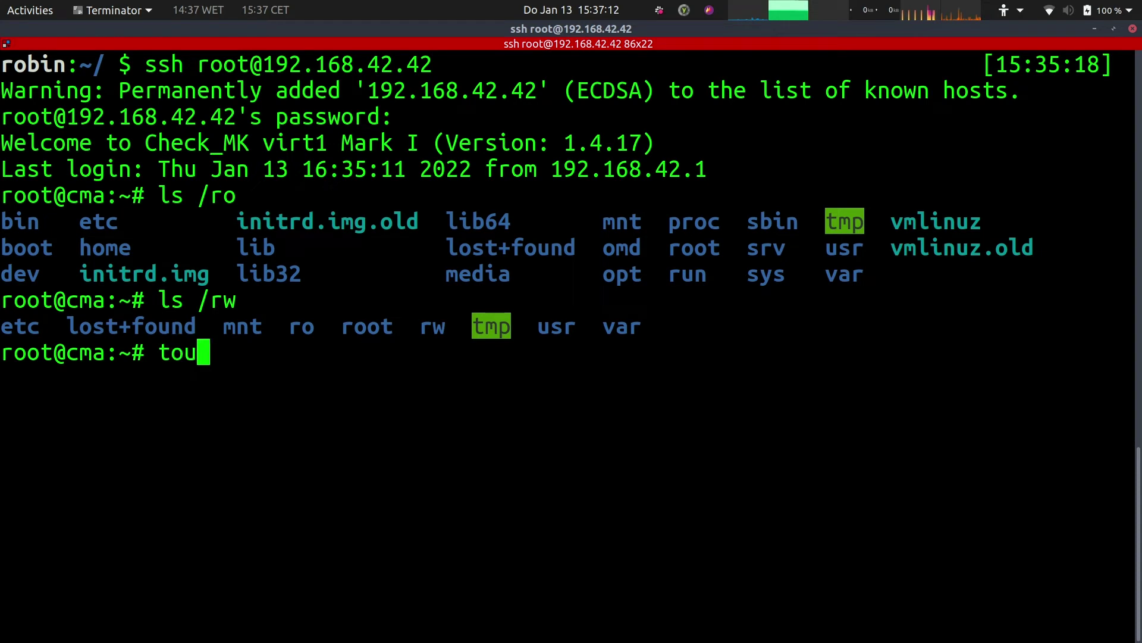
text(ch /etc/hello)
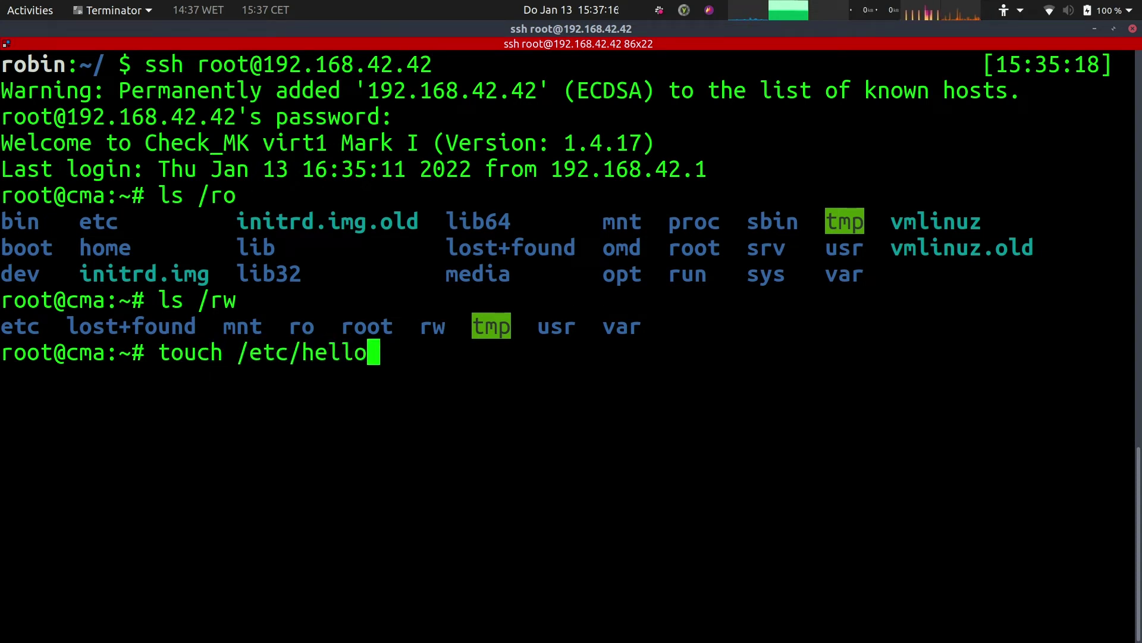
key(Return)
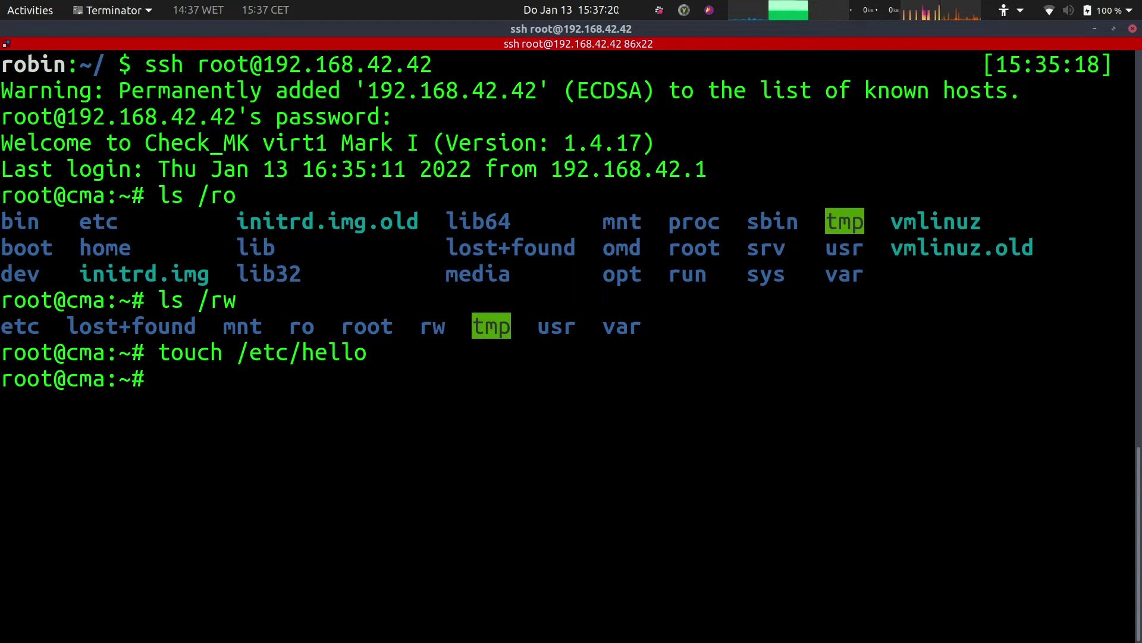
List /rw/etc/hello to check for the new file on the read-write file system
text(ls /rw/)
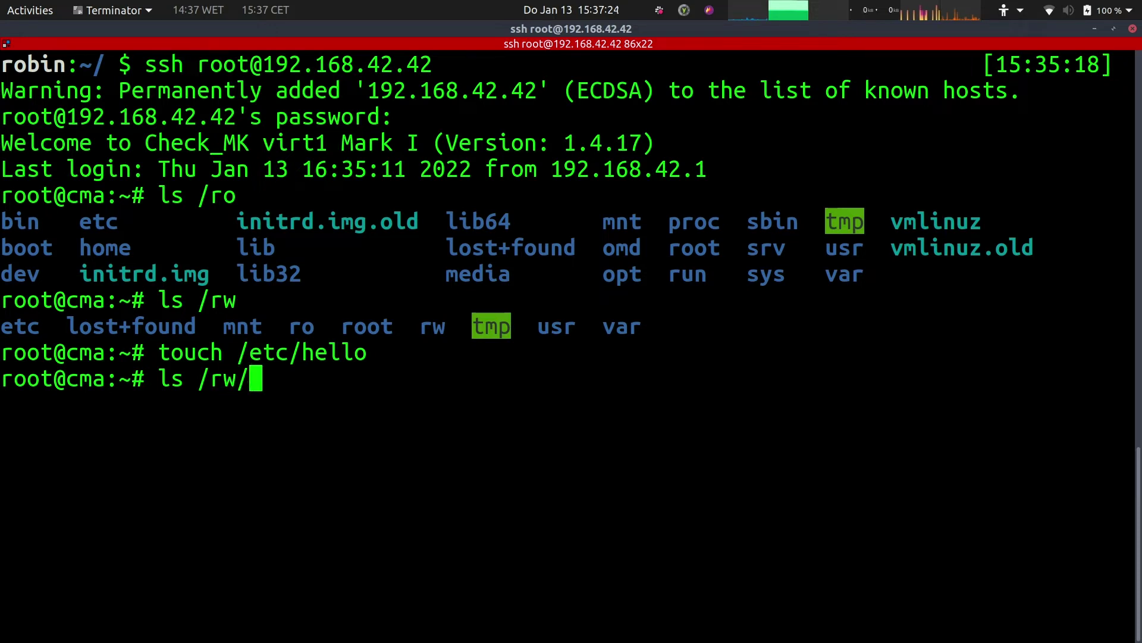
text(e)
key(Tab)
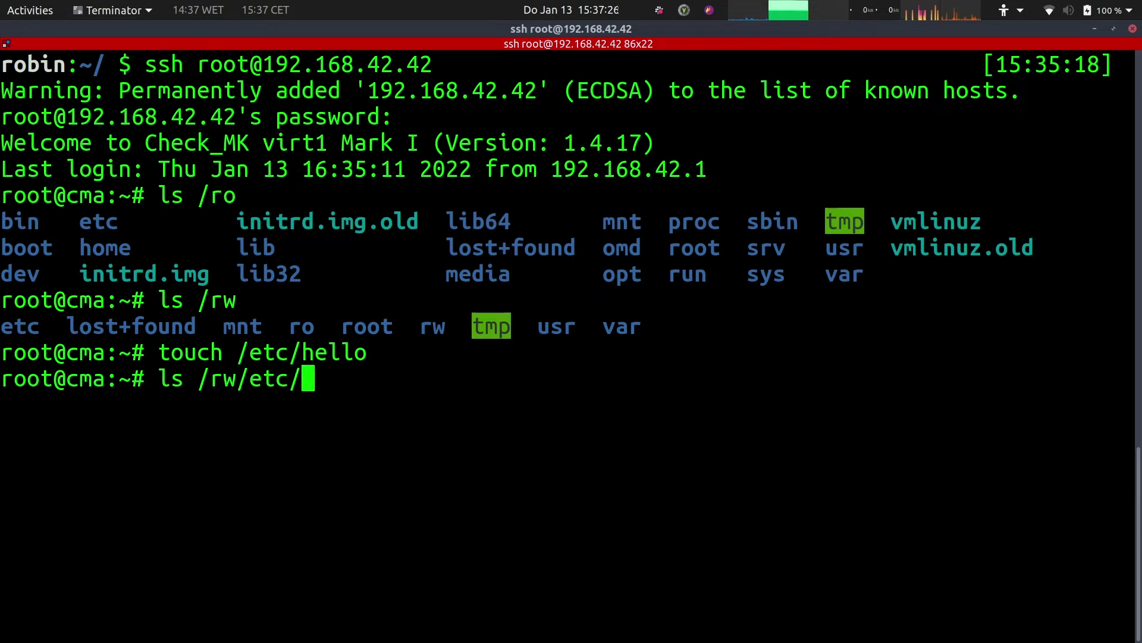
text(hek)
key(BackSpace)
key(Tab)
key(Return)
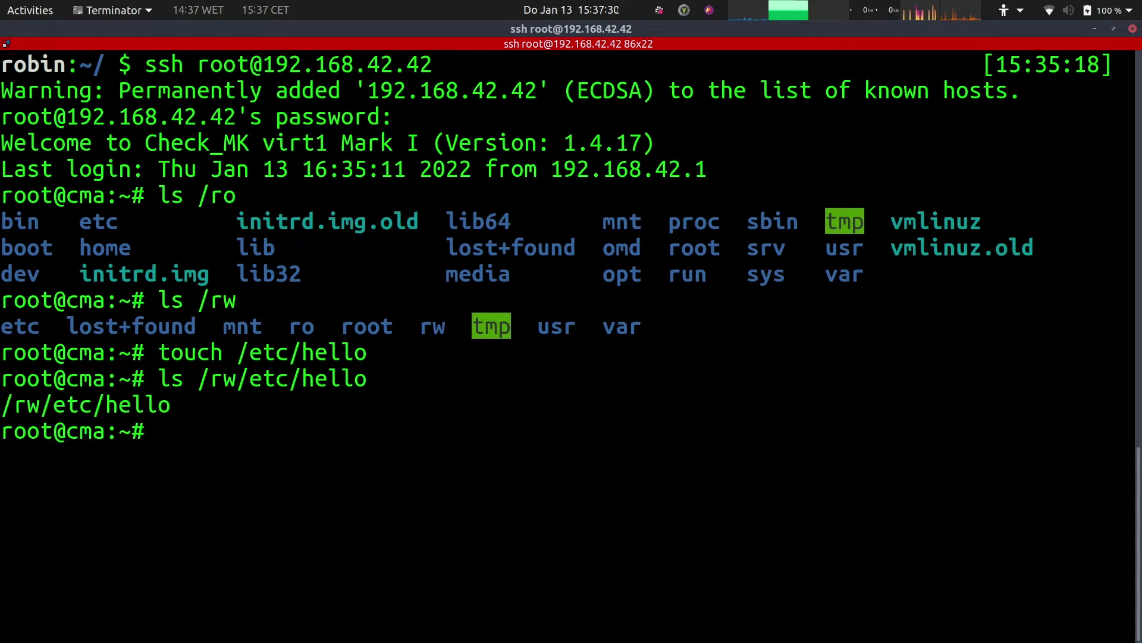
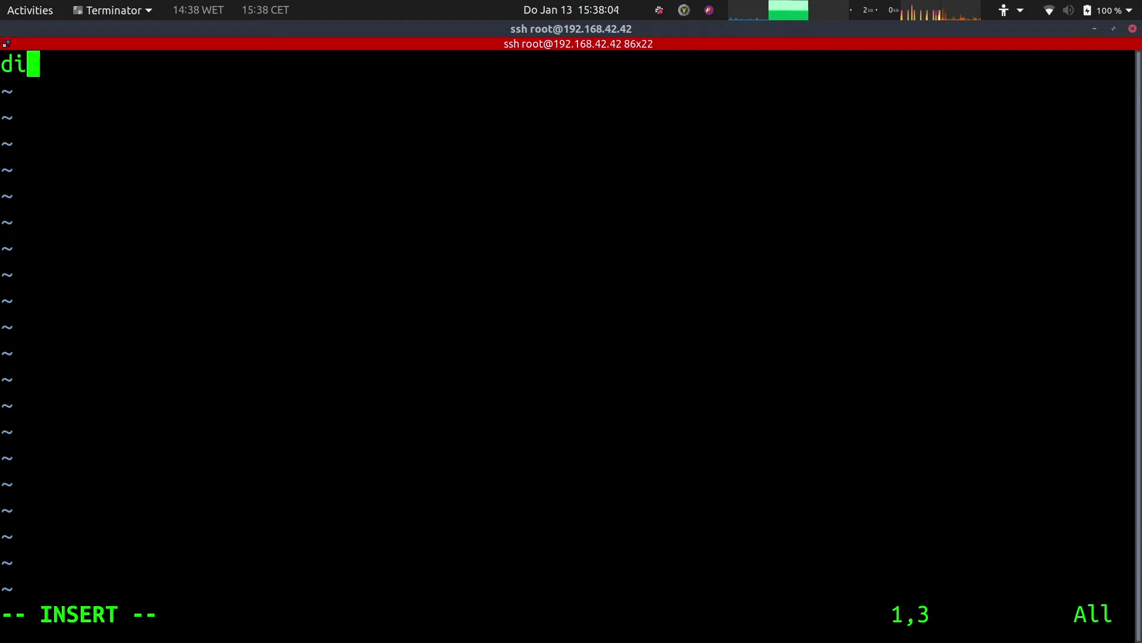
Enter dia4 as the content of /etc/papersize in vim, write the file and quit the editor
key(Escape)
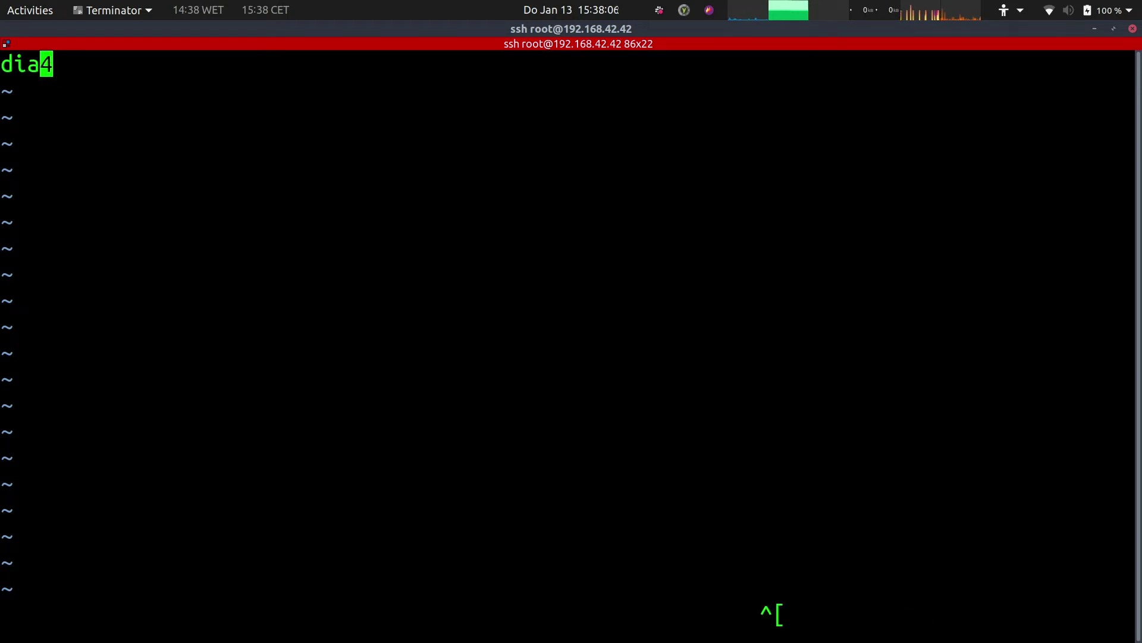
text(:wq)
key(Return)
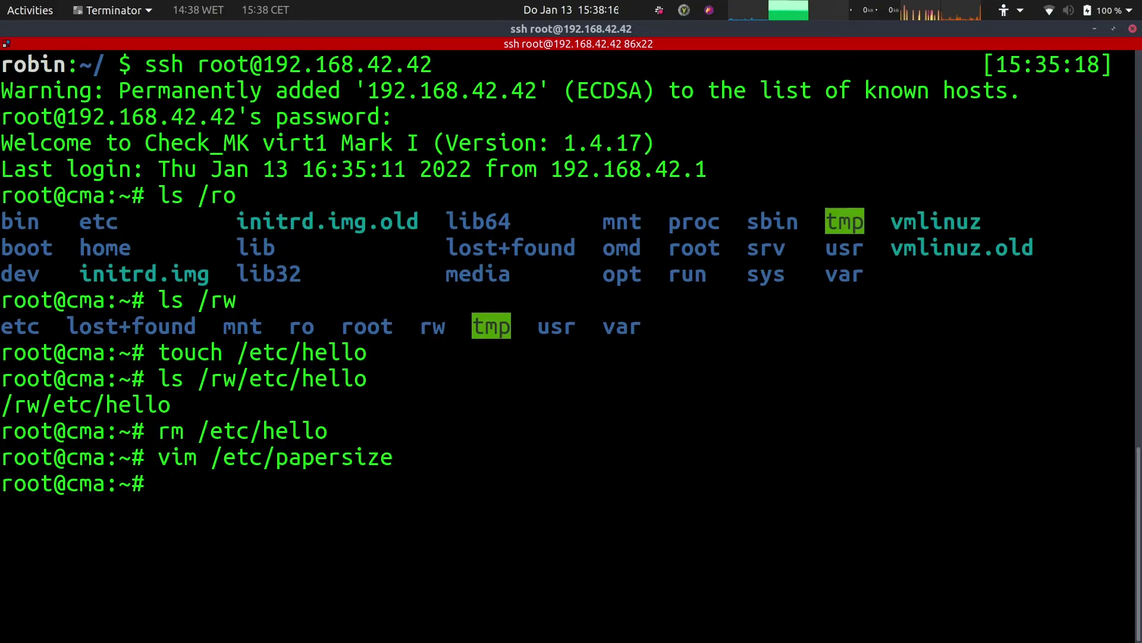
List /rw/etc/papersize to check for the edited file on the read-write file system
text(ls )
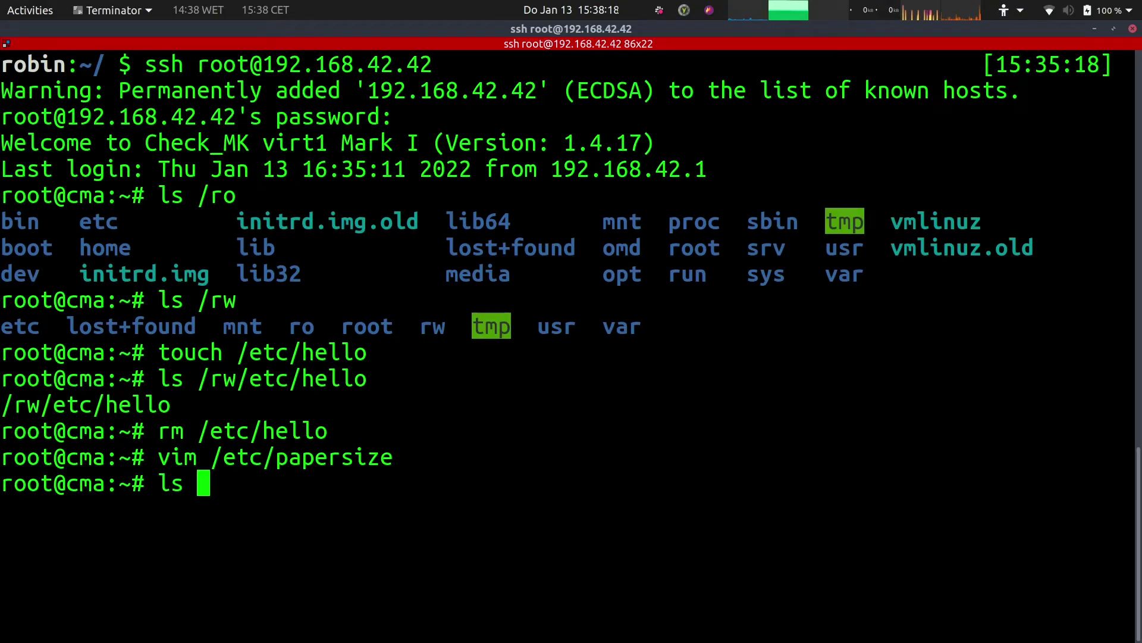
text(/rw/etc/papersize)
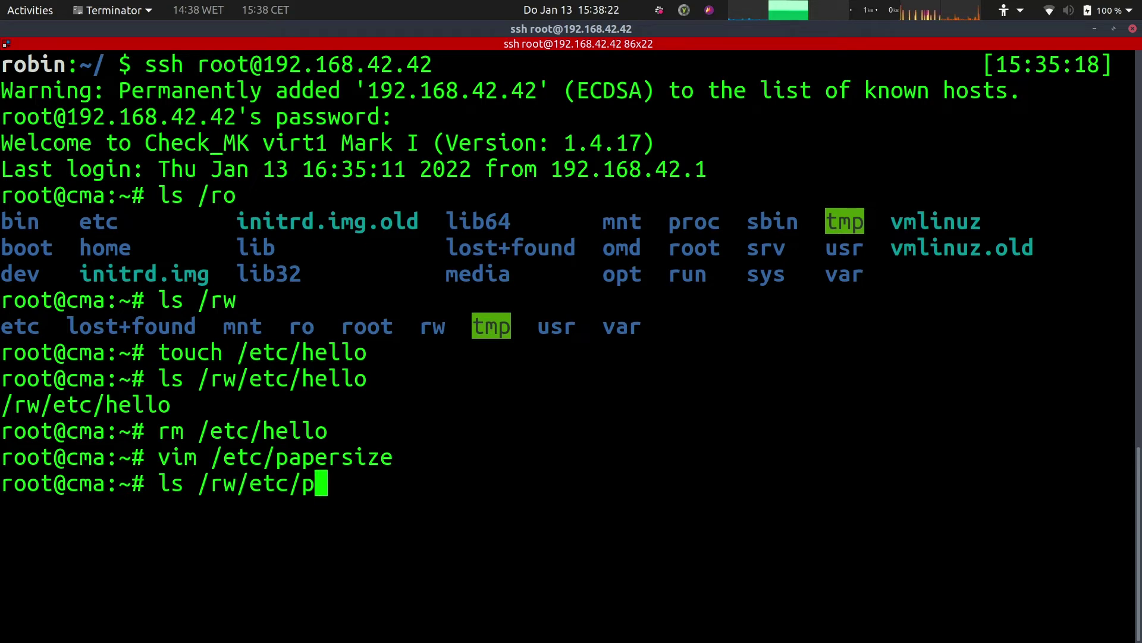
key(Return)
Print the contents of the read-only copy /ro/etc/papersize with cat
text(cat /et)
key(BackSpace)
key(BackSpace)
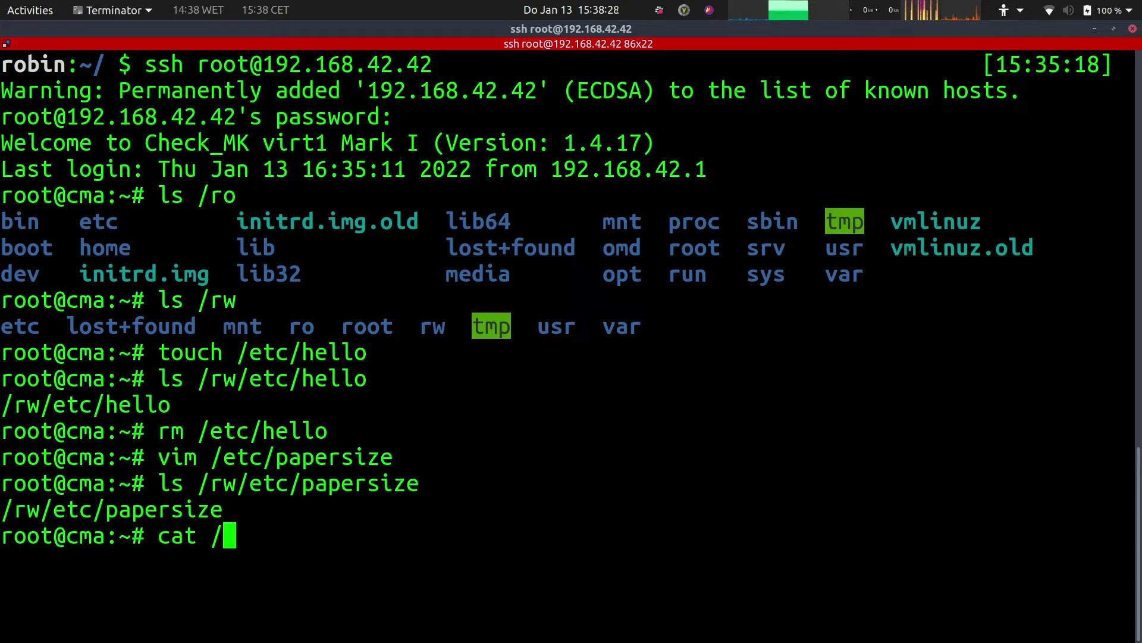
text(ro/etc/)
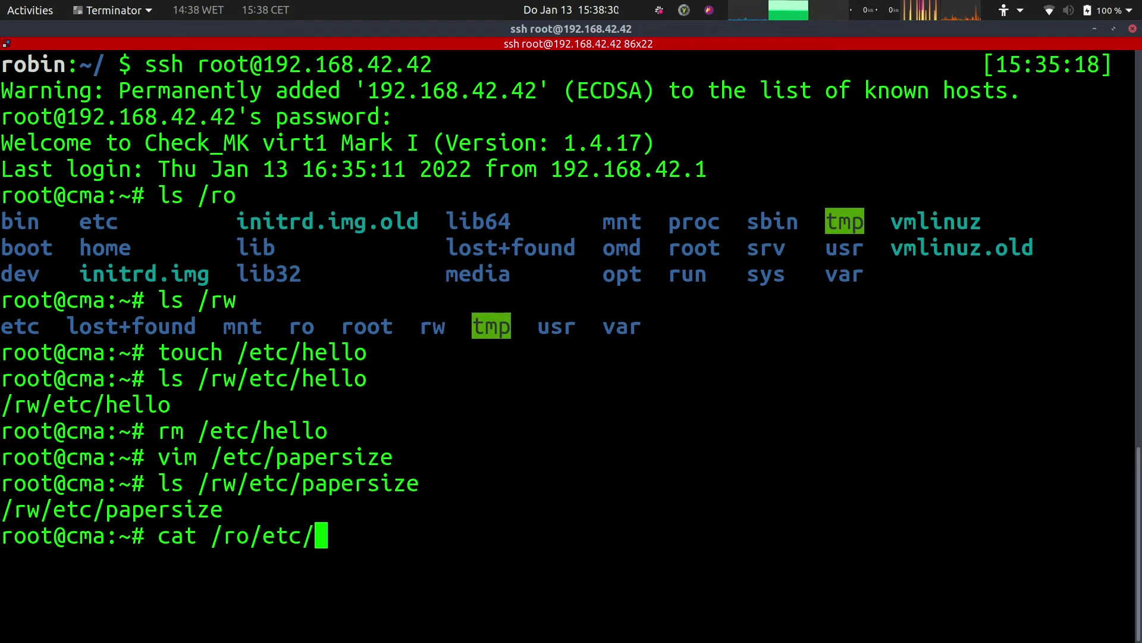
text(paper)
key(Tab)
key(Return)
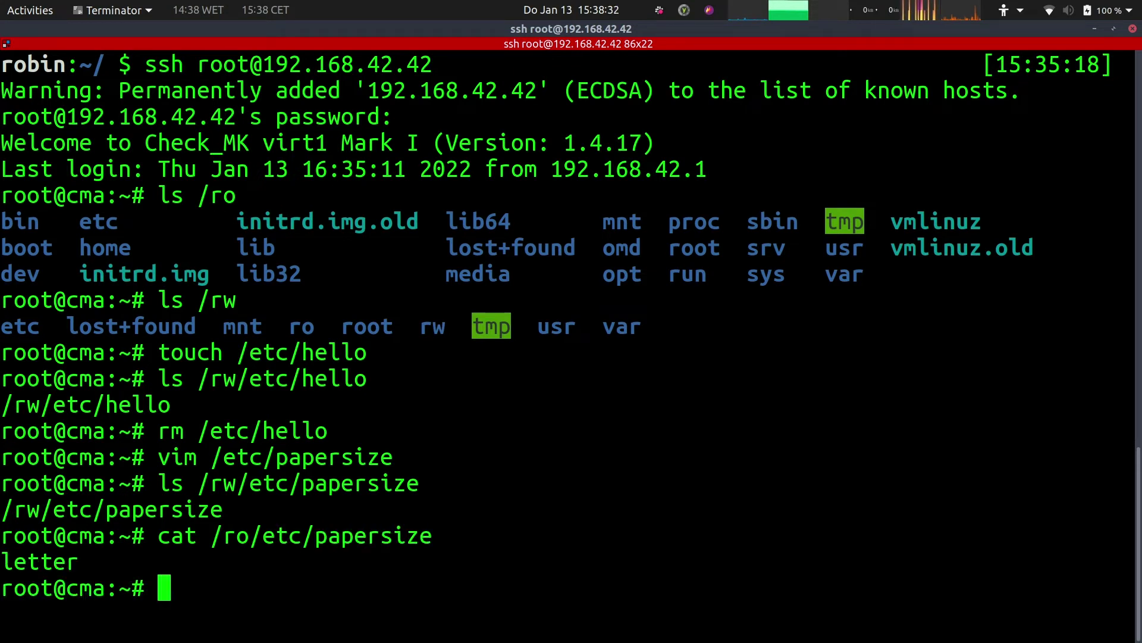
text(cat /et)
key(Tab)
text(rw)
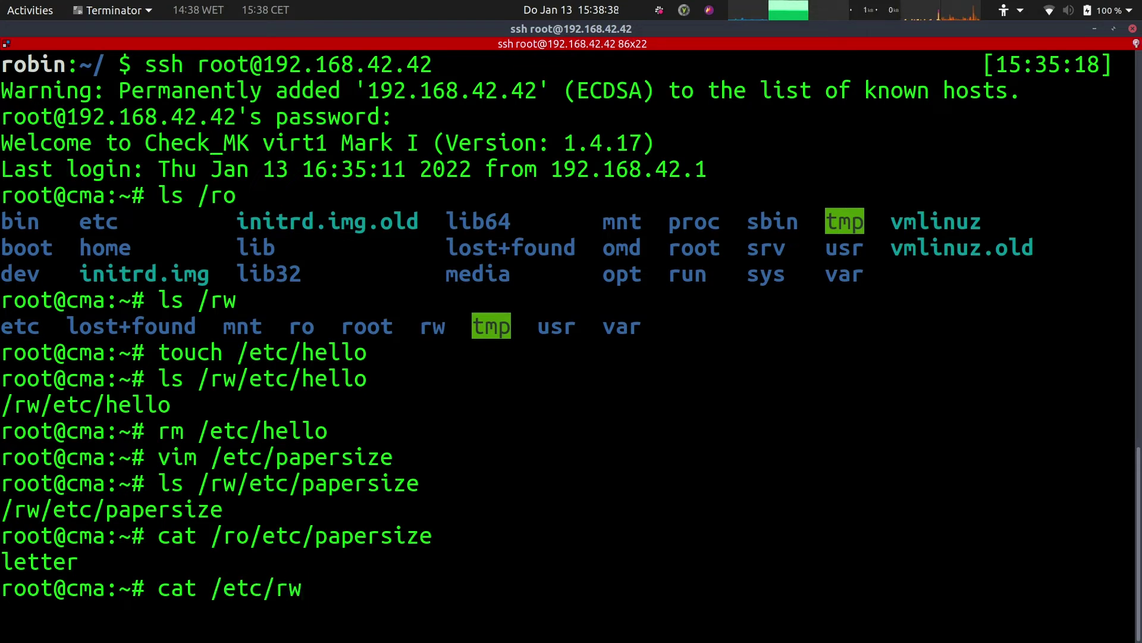
text(/paper)
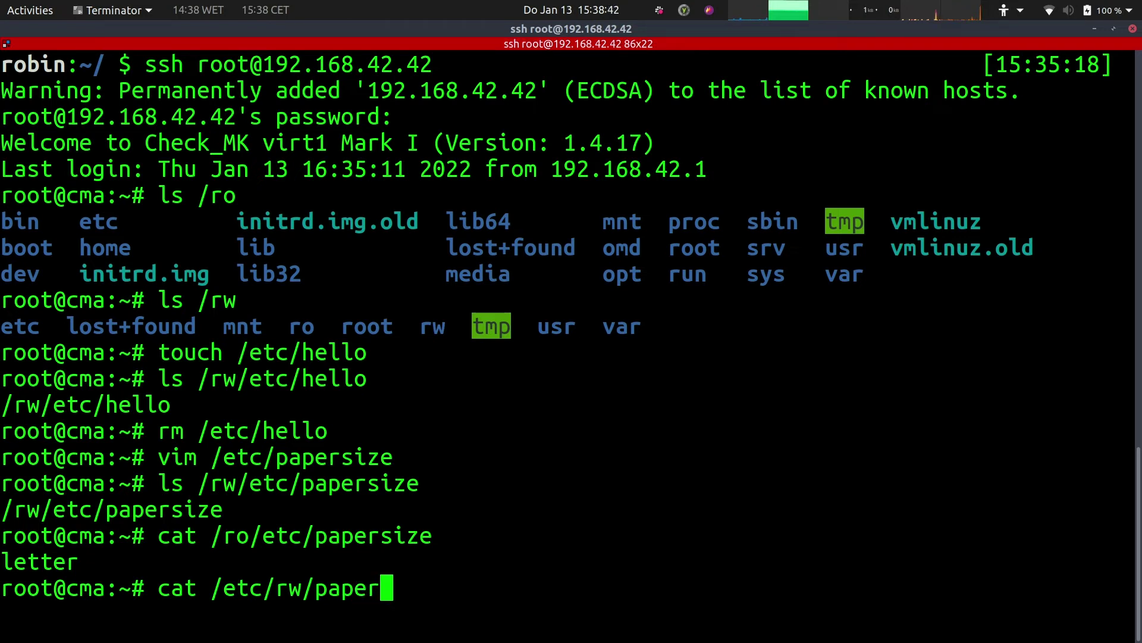
key(BackSpace)
key(BackSpace)
key(BackSpace)
key(BackSpace)
key(BackSpace)
key(BackSpace)
key(BackSpace)
key(BackSpace)
key(BackSpace)
key(BackSpace)
key(BackSpace)
key(BackSpace)
key(BackSpace)
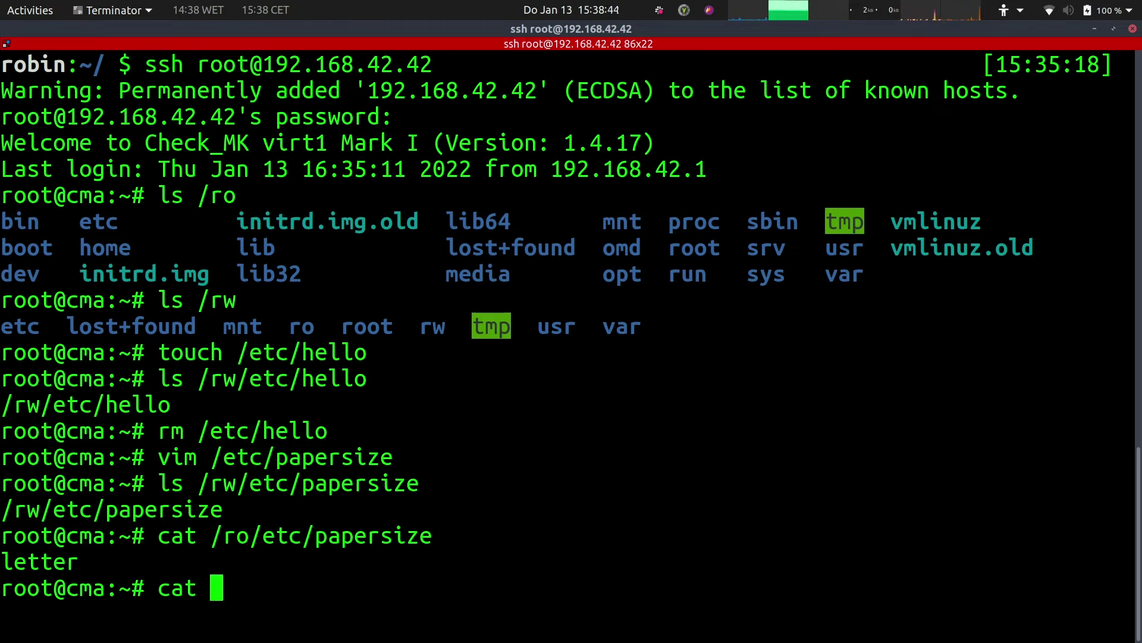
Print the contents of the read-write copy /rw/etc/papersize with cat
text(/rw/)
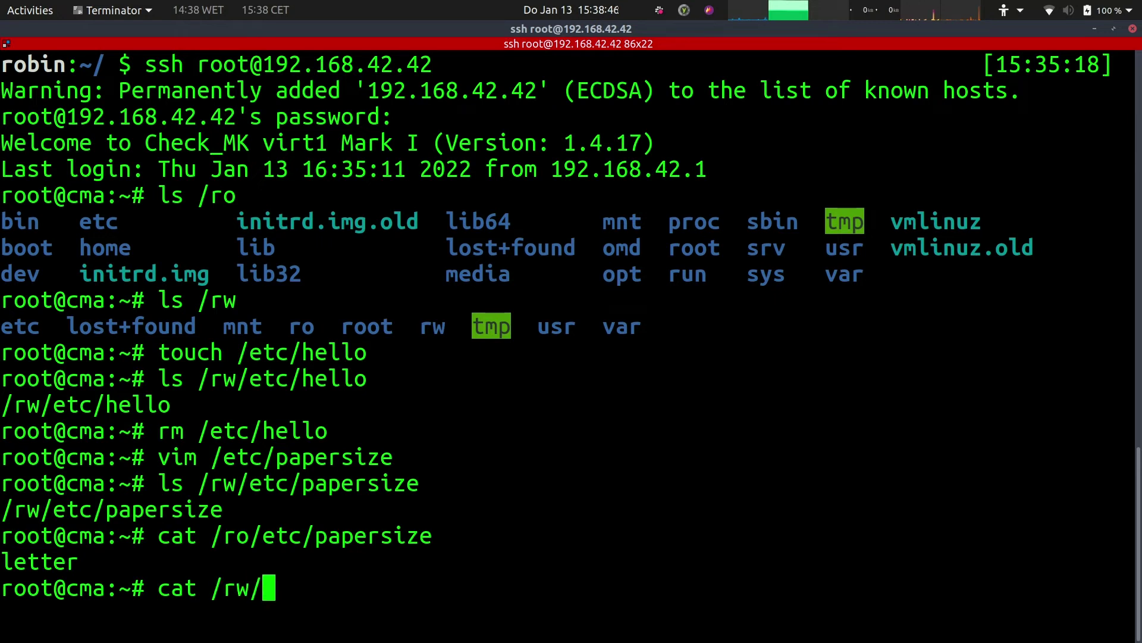
text(etc/pa)
key(Tab)
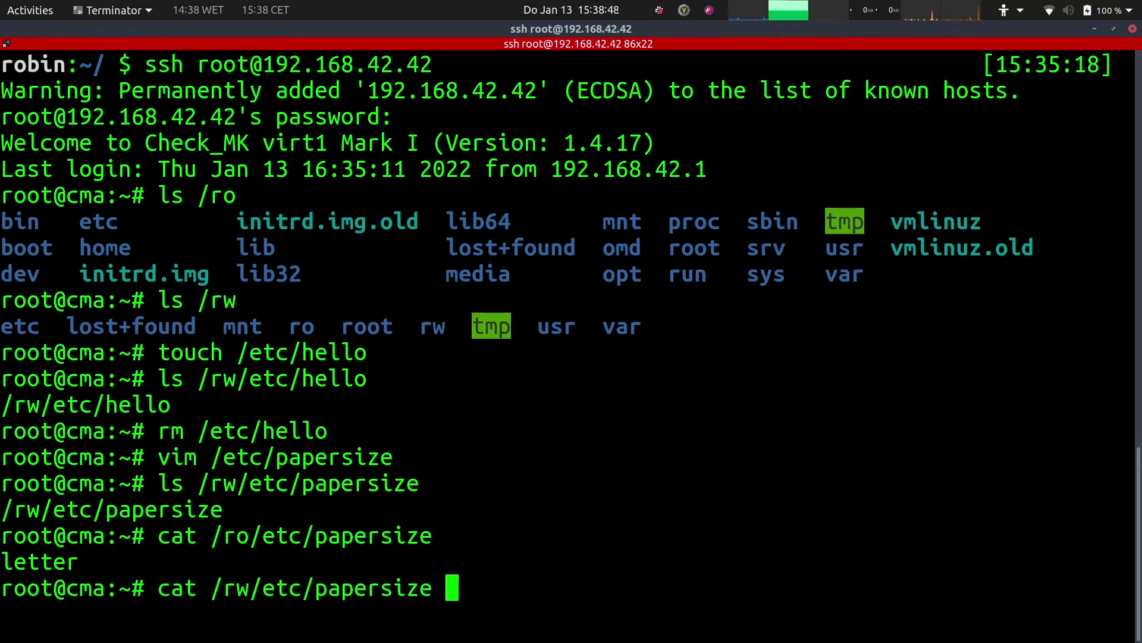
key(Return)
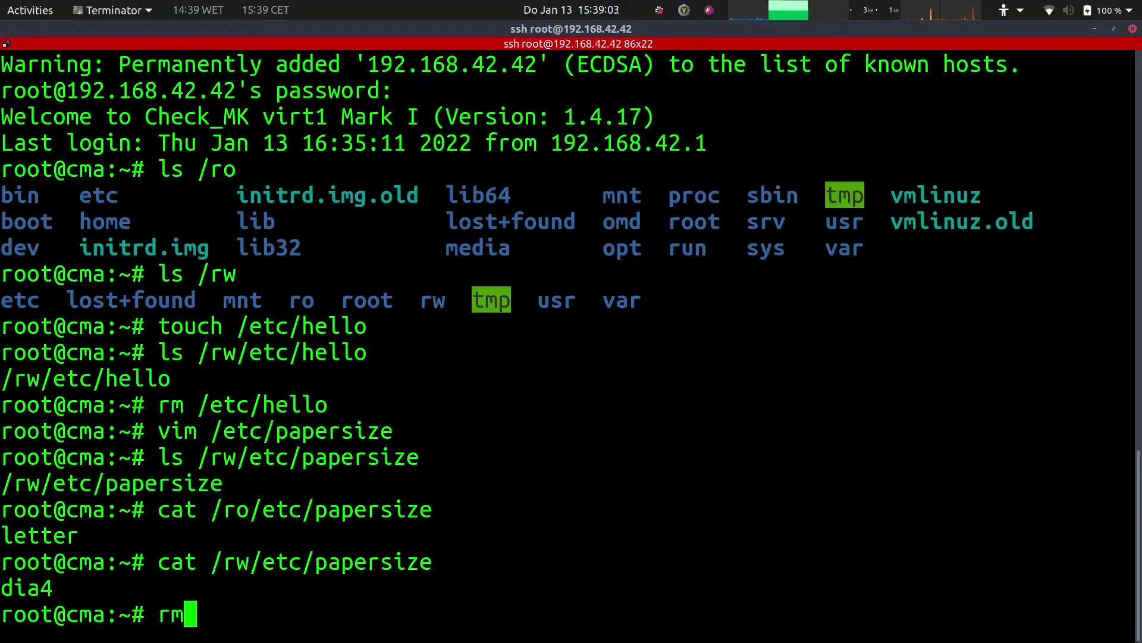
Remove the edited file /rw/etc/papersize from the read-write file system with rm
text(/)
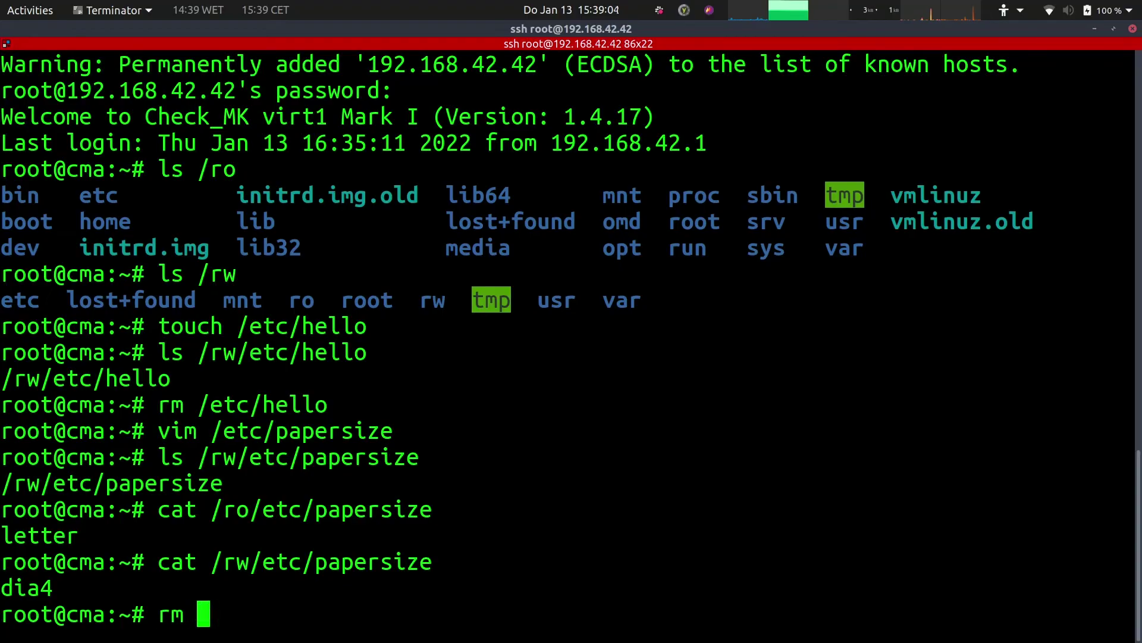
text(r)
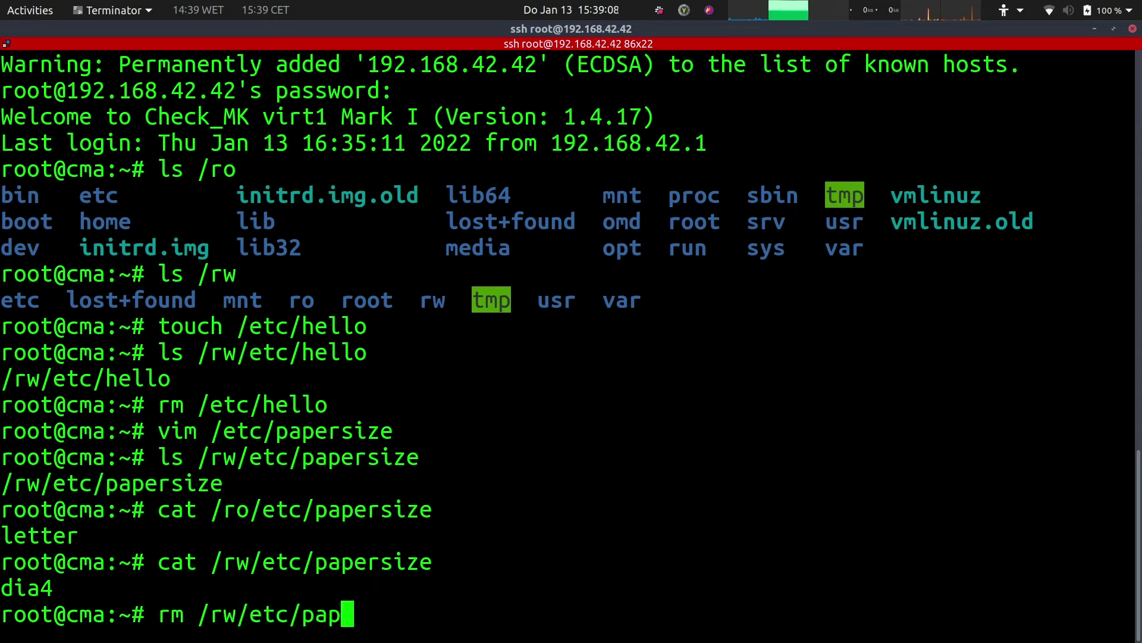
text(w/etc/pap)
key(Tab)
key(Return)
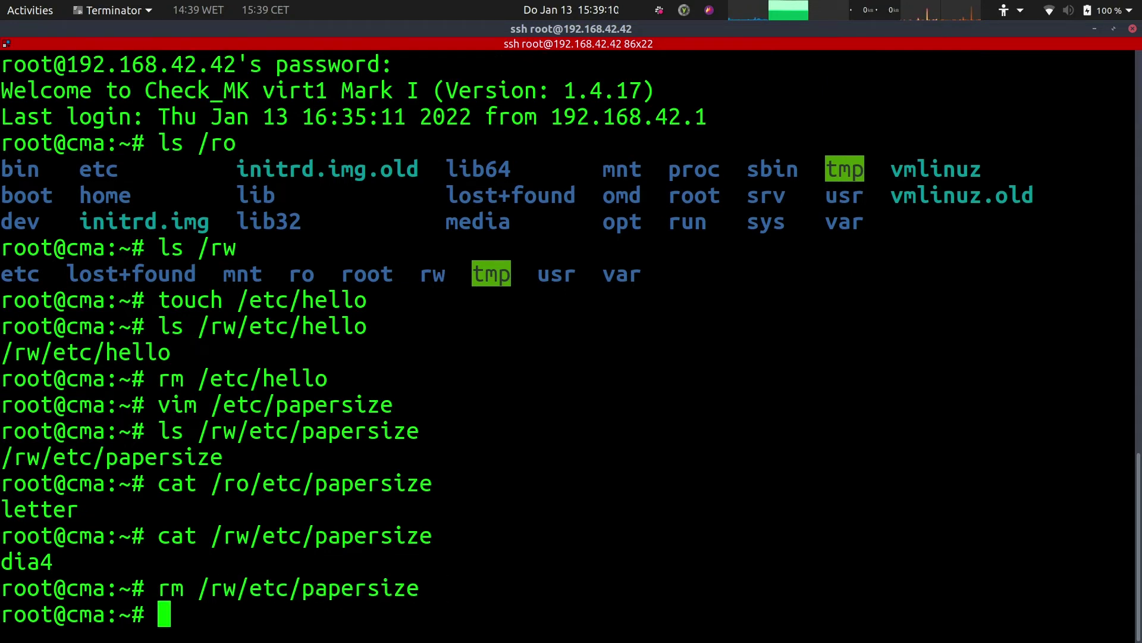